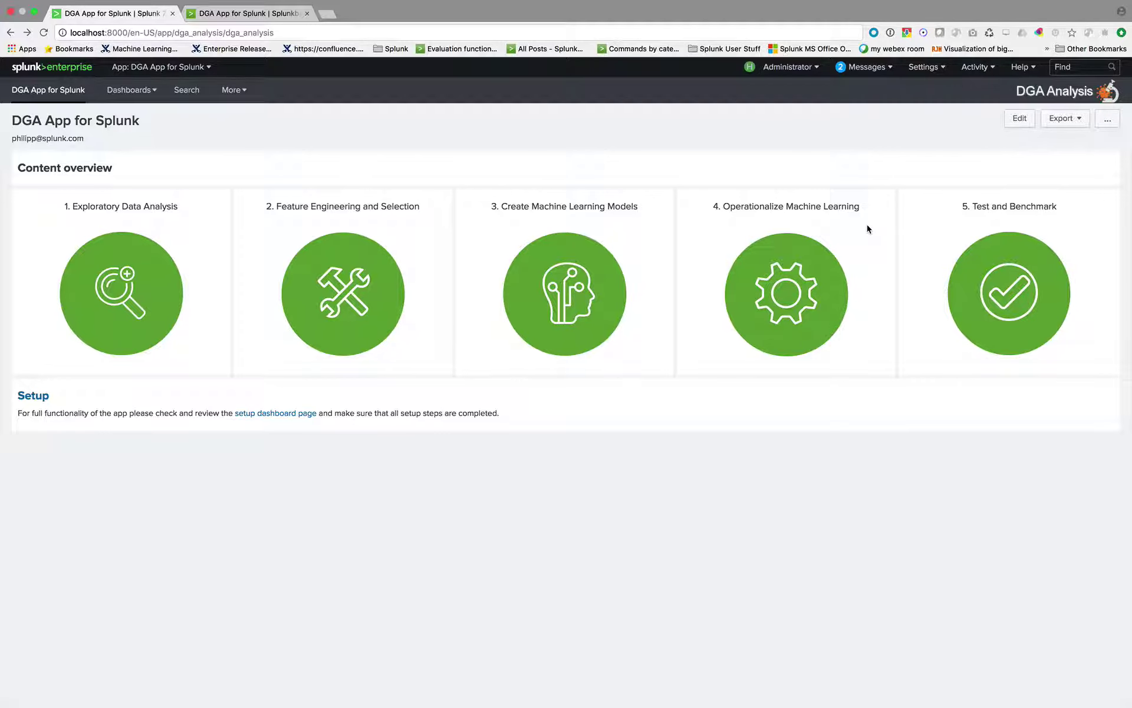
# Open the Exploratory Data Analysis dashboard and sort the domains.csv table by class in ascending order
pyautogui.click(124, 271)
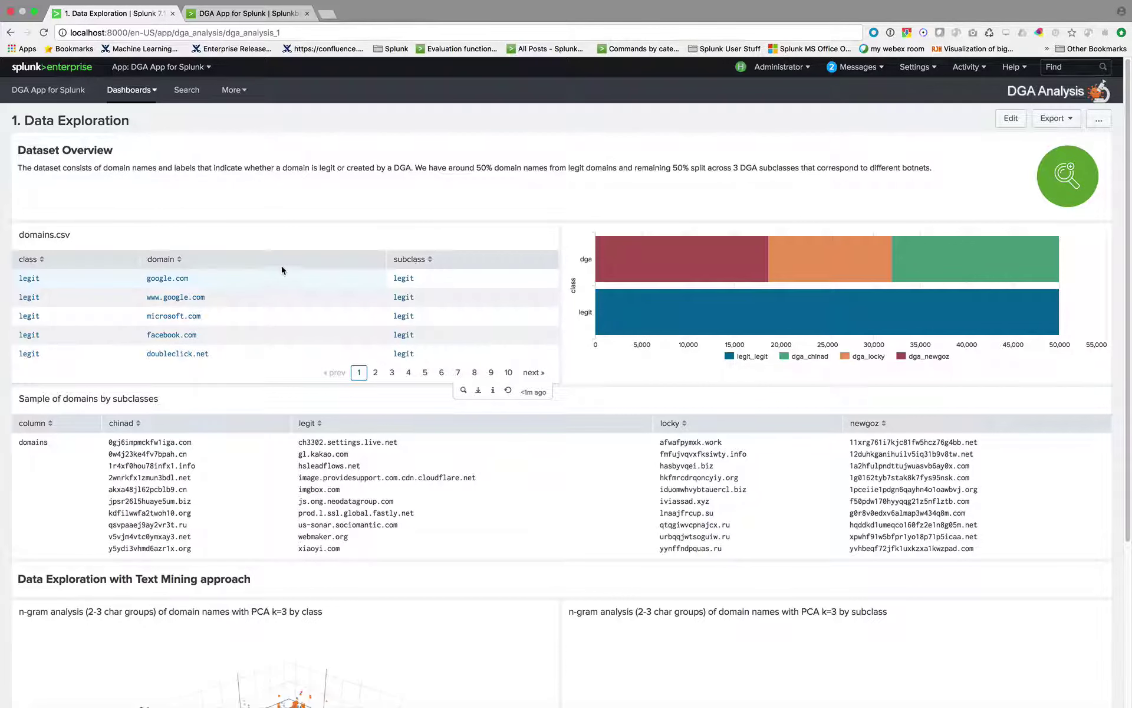
pyautogui.click(28, 259)
pyautogui.click(31, 260)
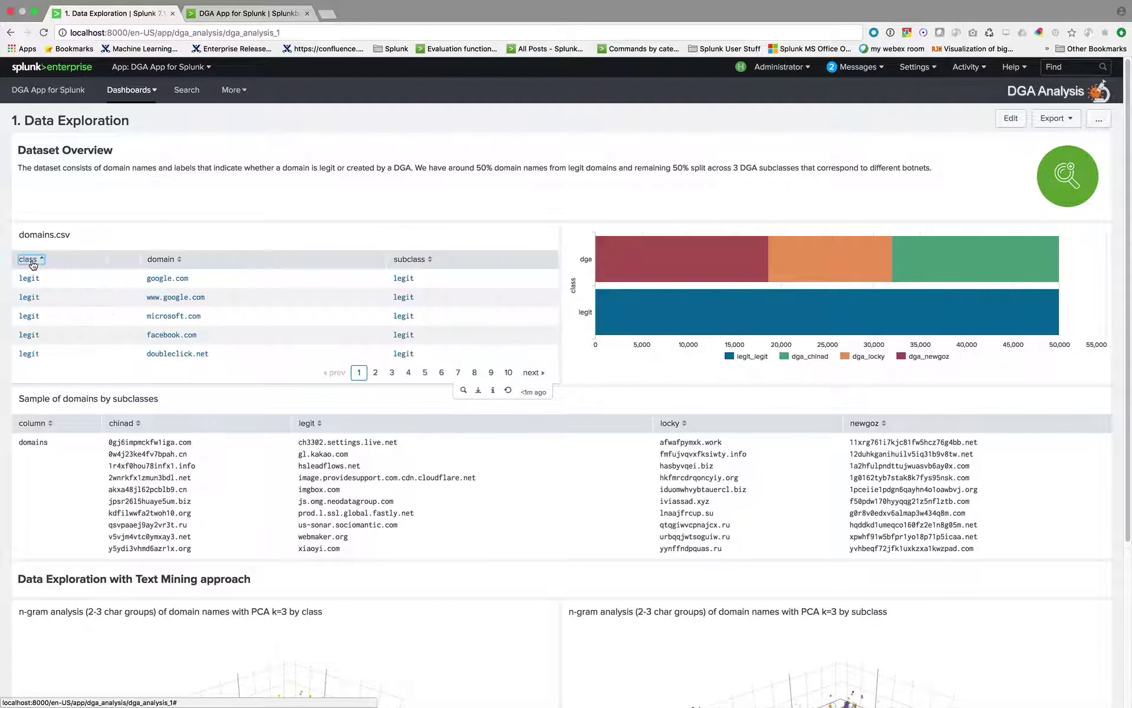
pyautogui.click(30, 260)
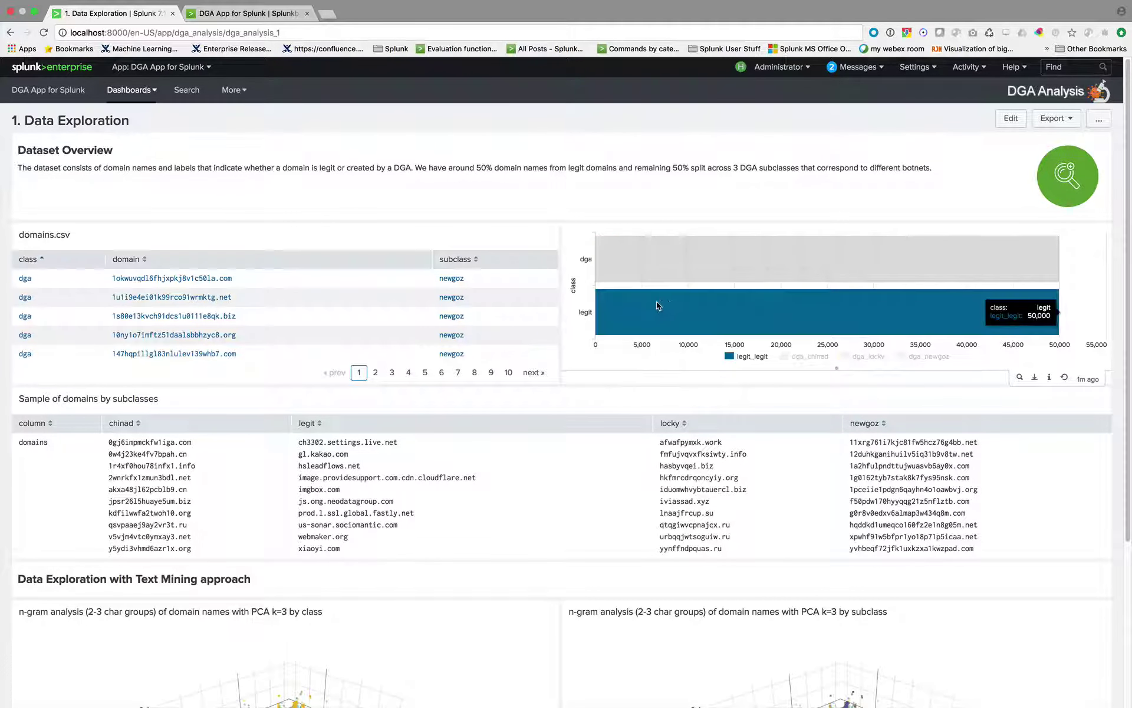
# Examine the sample domains of each subclass and the n-gram PCA plots in the text mining section
pyautogui.scroll(-1, 643, 552)
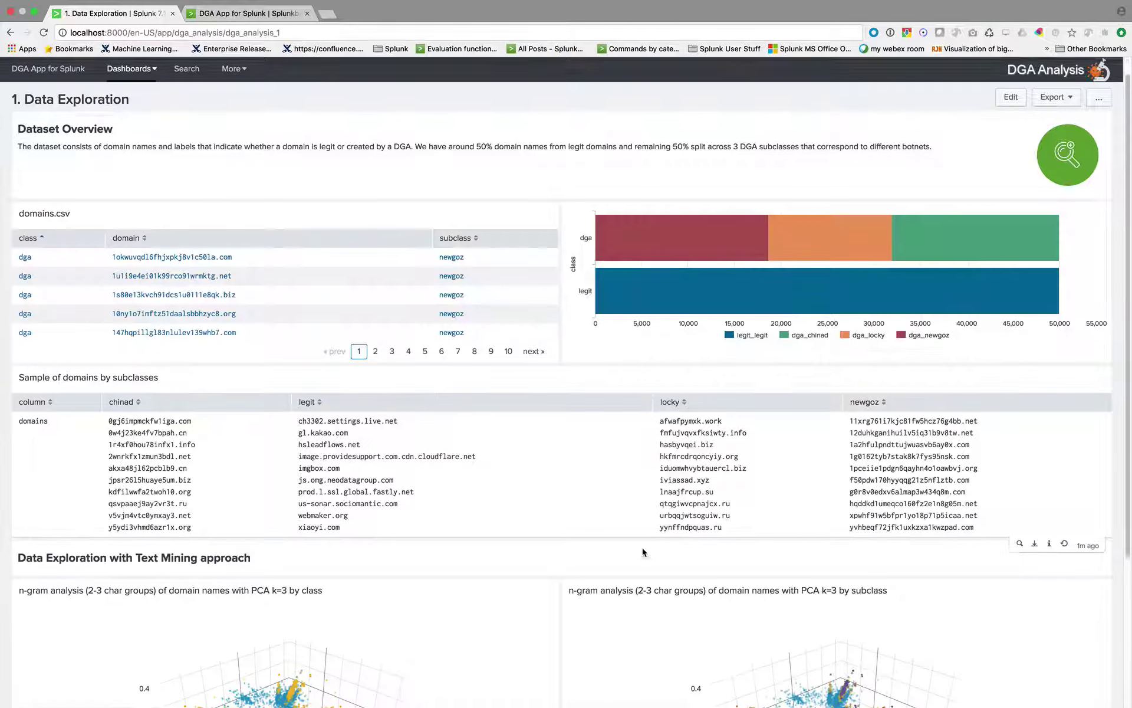
pyautogui.scroll(-3, 643, 551)
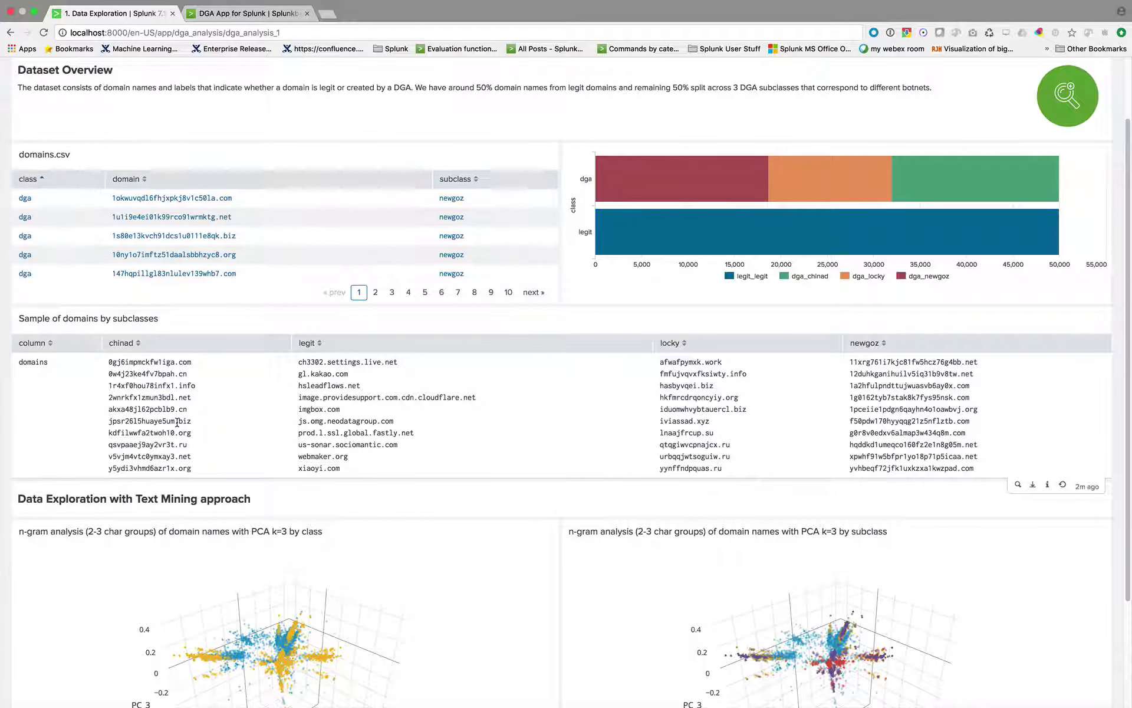
pyautogui.scroll(-1, 212, 472)
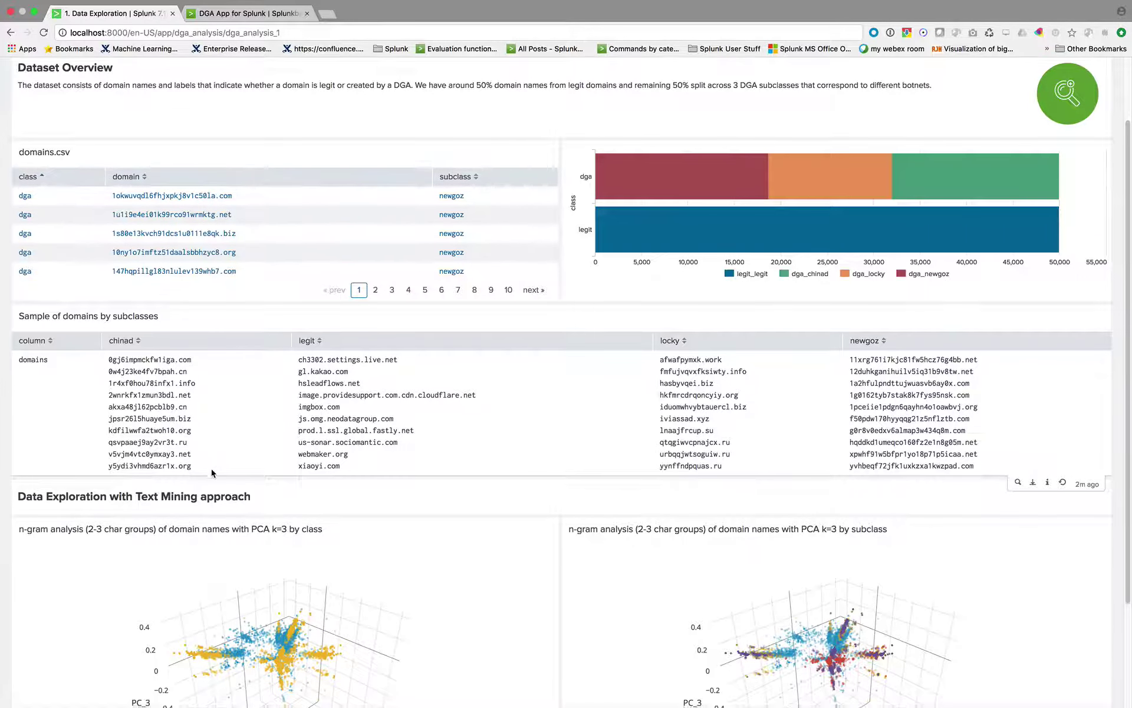
pyautogui.scroll(-5, 212, 471)
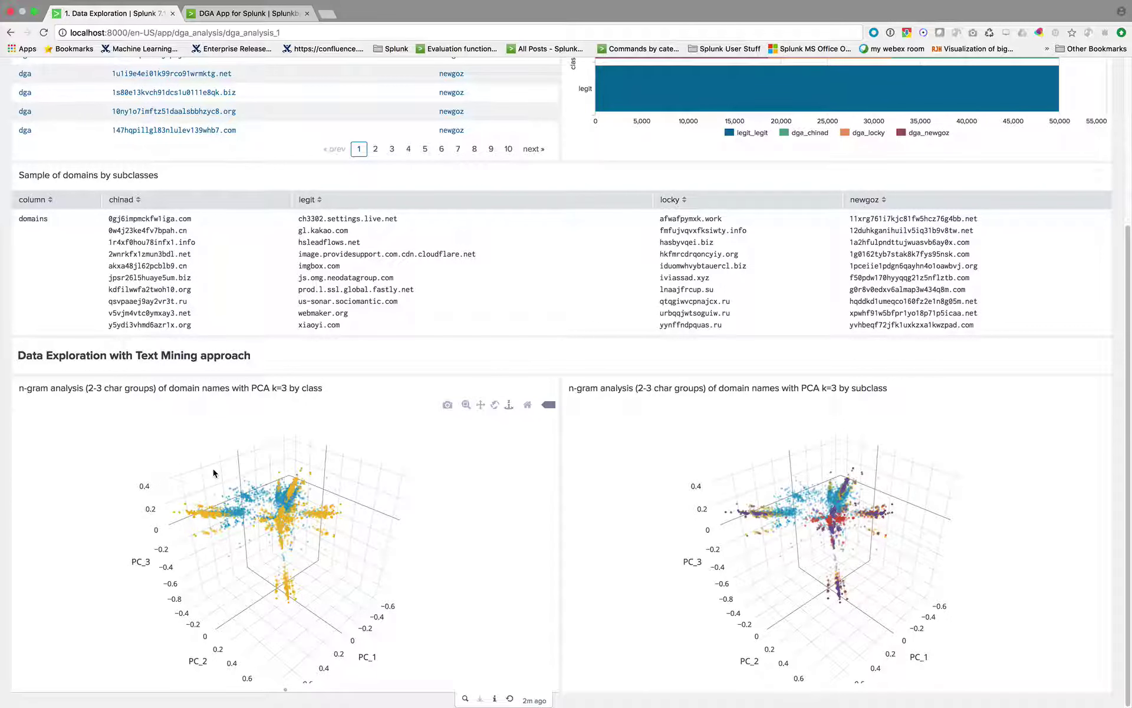
pyautogui.scroll(1, 70, 406)
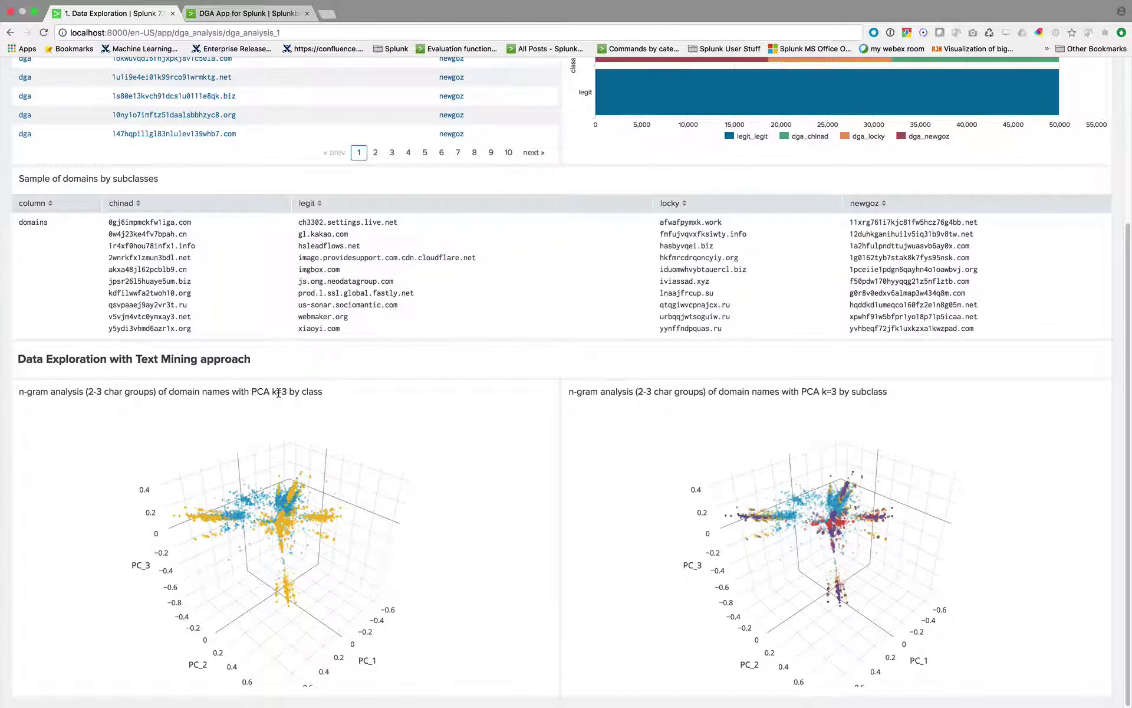
pyautogui.scroll(-1, 286, 401)
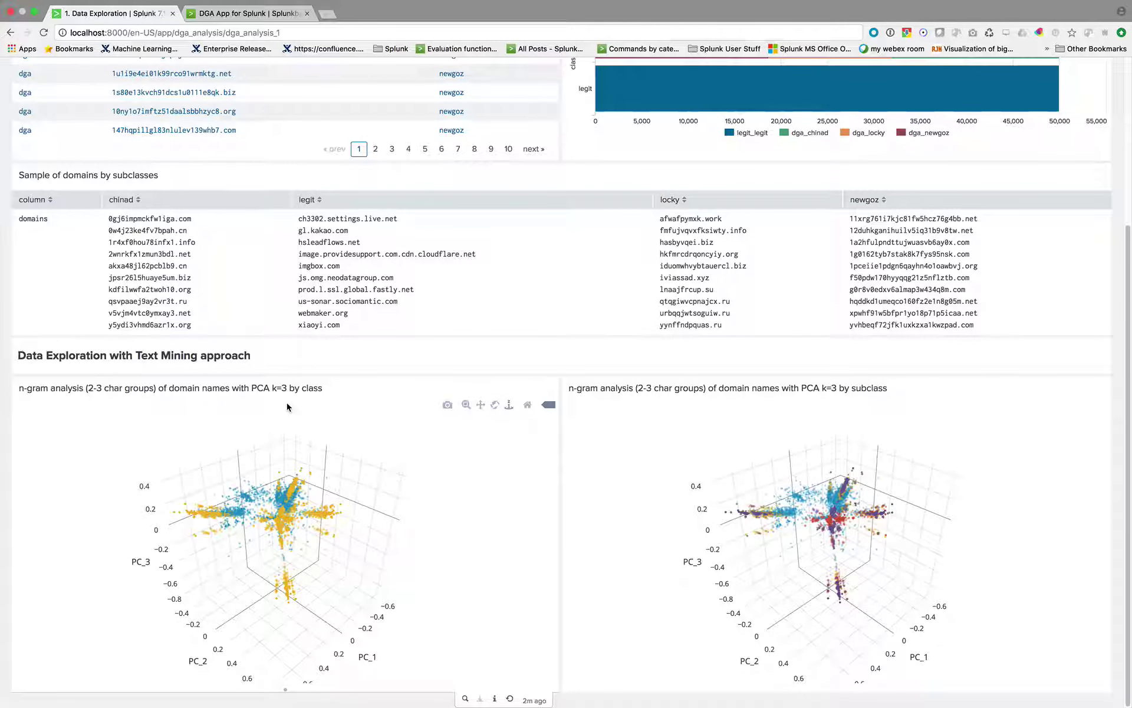
pyautogui.scroll(1, 243, 404)
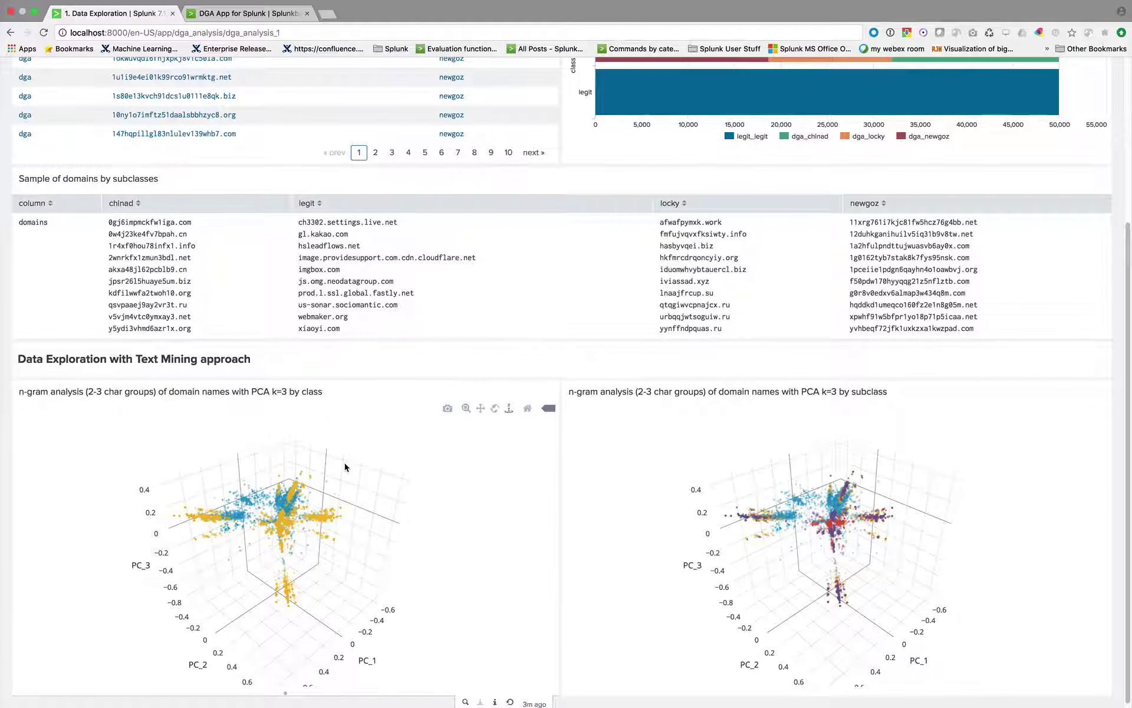
# Rotate and zoom the 3D n-gram PCA plot by class to inspect how legit and dga points cluster
pyautogui.moveTo(362, 482); pyautogui.dragTo(324, 480)
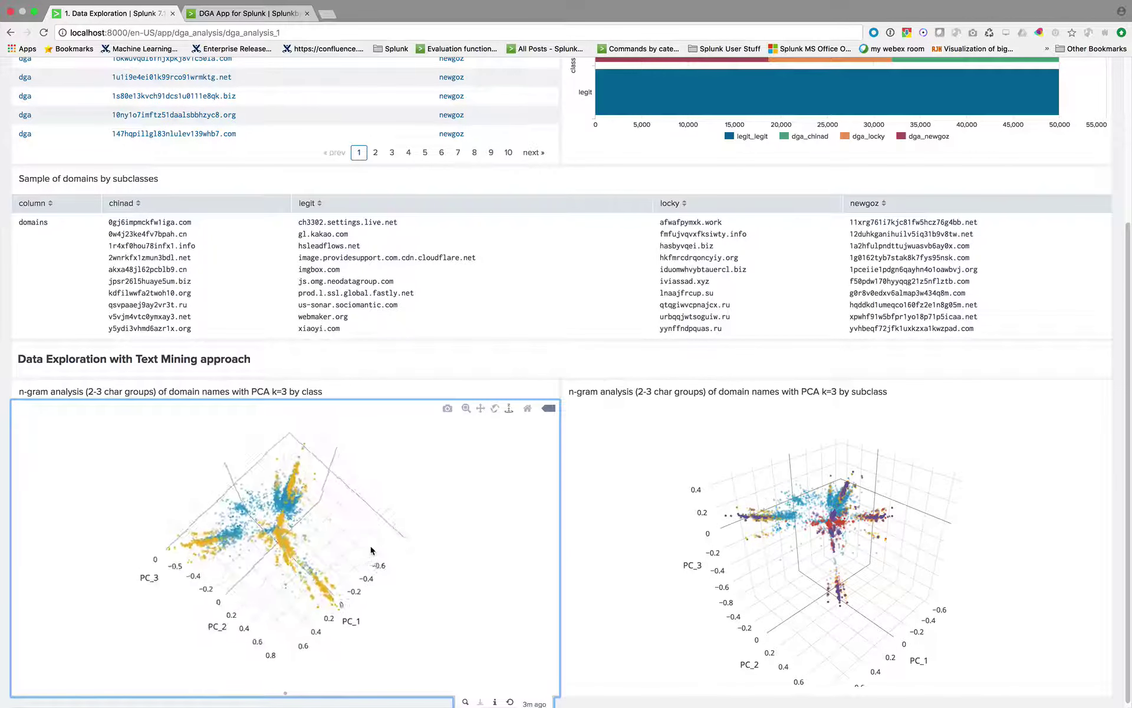
pyautogui.moveTo(307, 530); pyautogui.dragTo(310, 490)
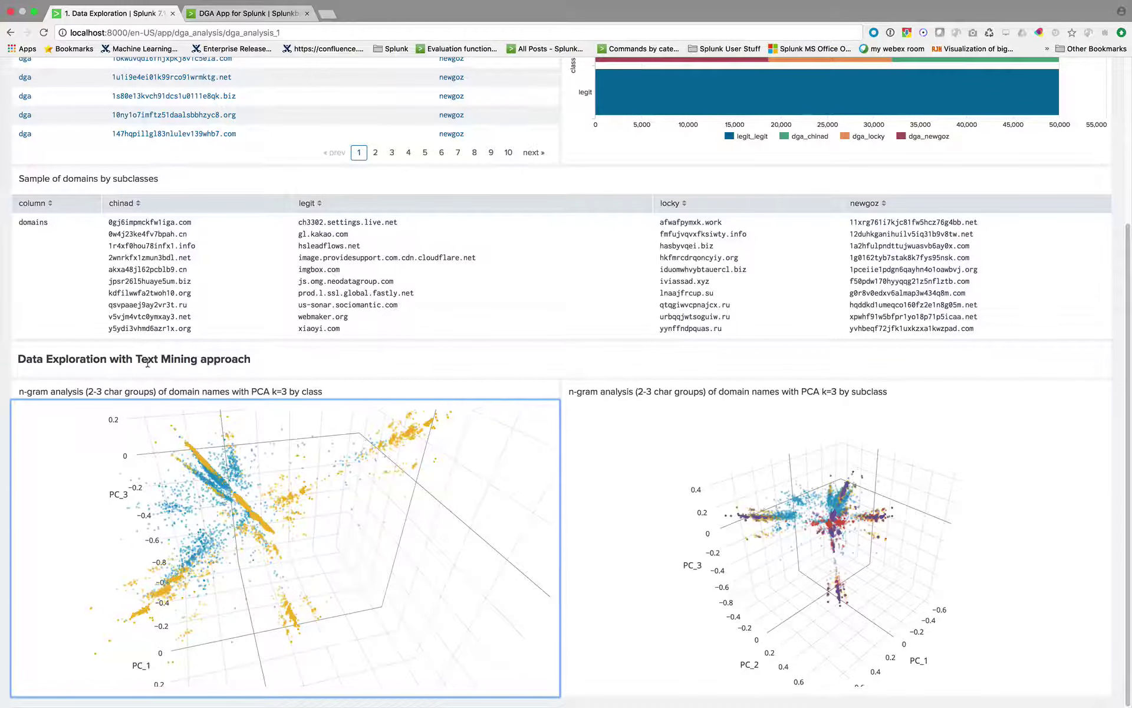
pyautogui.moveTo(528, 545); pyautogui.dragTo(215, 511)
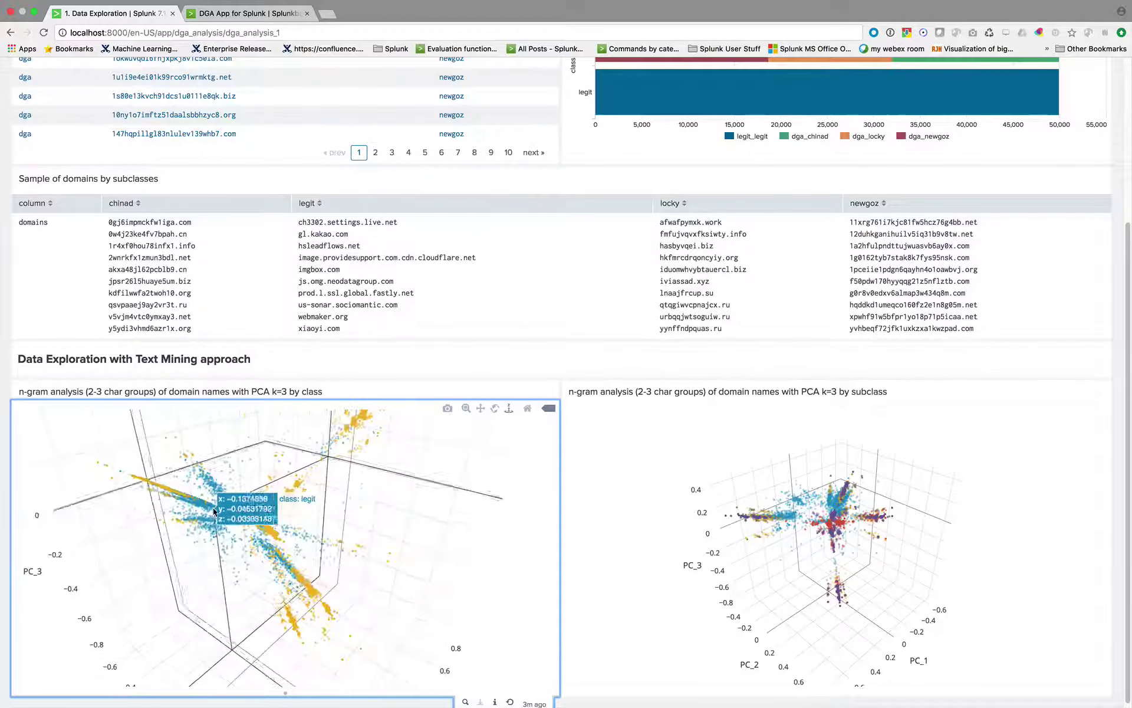
pyautogui.moveTo(214, 510); pyautogui.dragTo(163, 489)
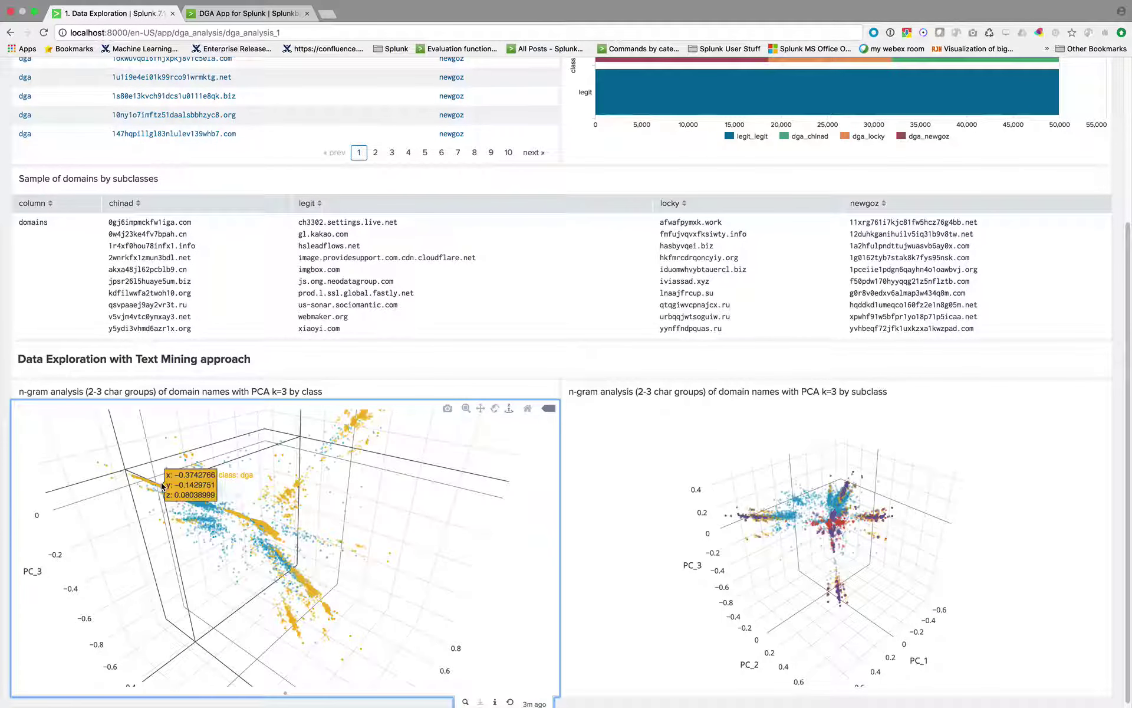
pyautogui.moveTo(198, 517); pyautogui.dragTo(268, 541)
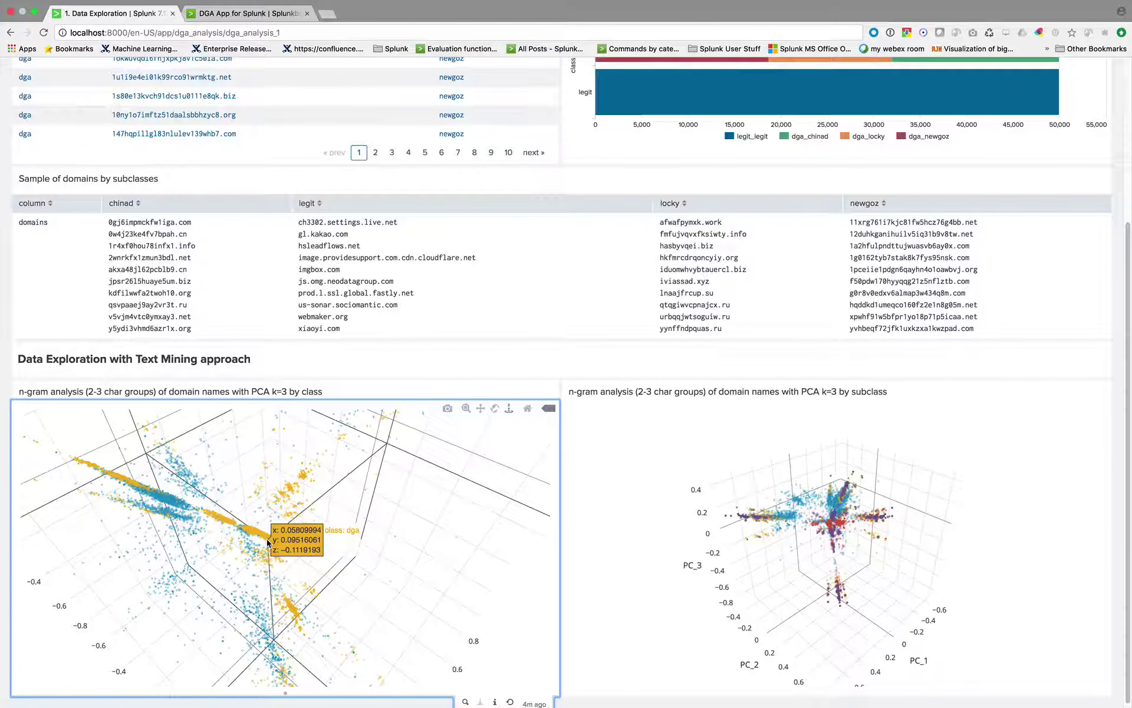
pyautogui.moveTo(268, 541); pyautogui.dragTo(159, 501)
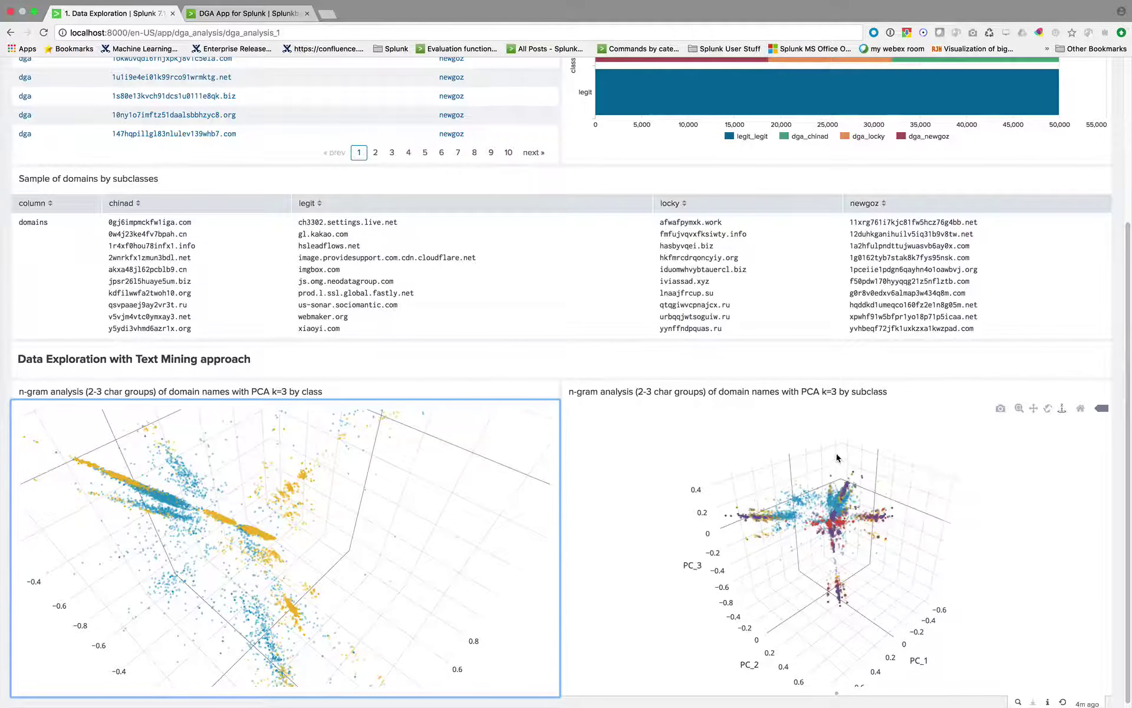
# Rotate and zoom the 3D n-gram PCA plot by subclass to inspect the clusters of the individual DGA subclasses
pyautogui.moveTo(837, 457); pyautogui.dragTo(829, 480)
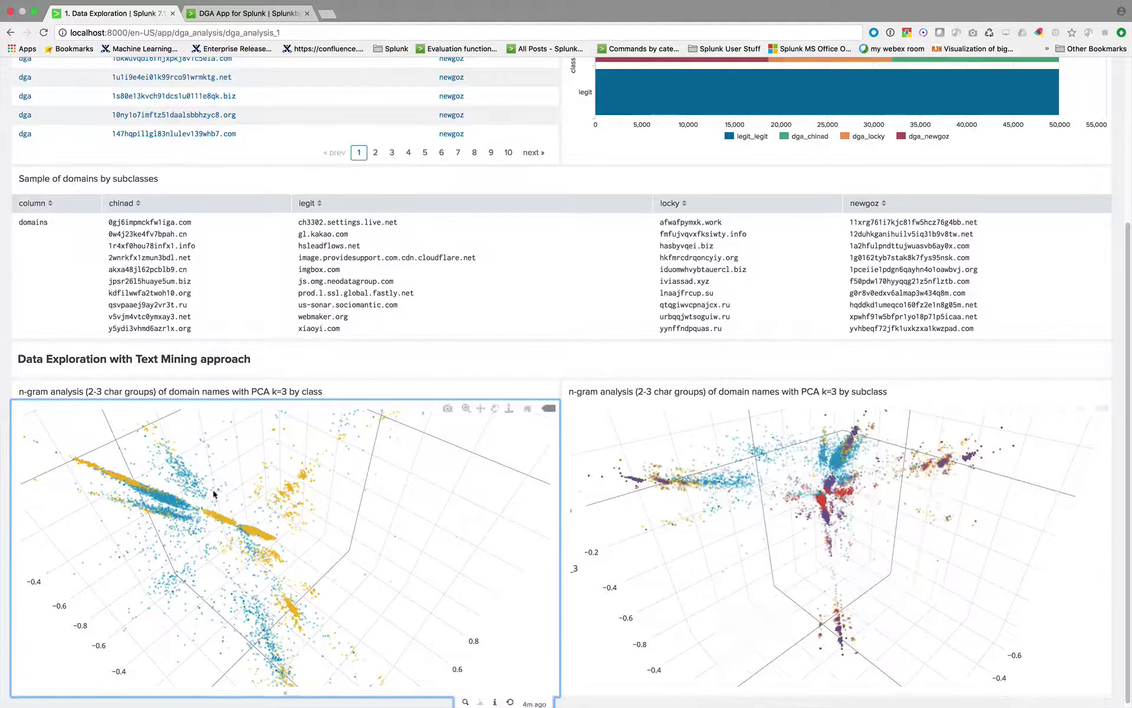
pyautogui.moveTo(817, 467); pyautogui.dragTo(811, 499)
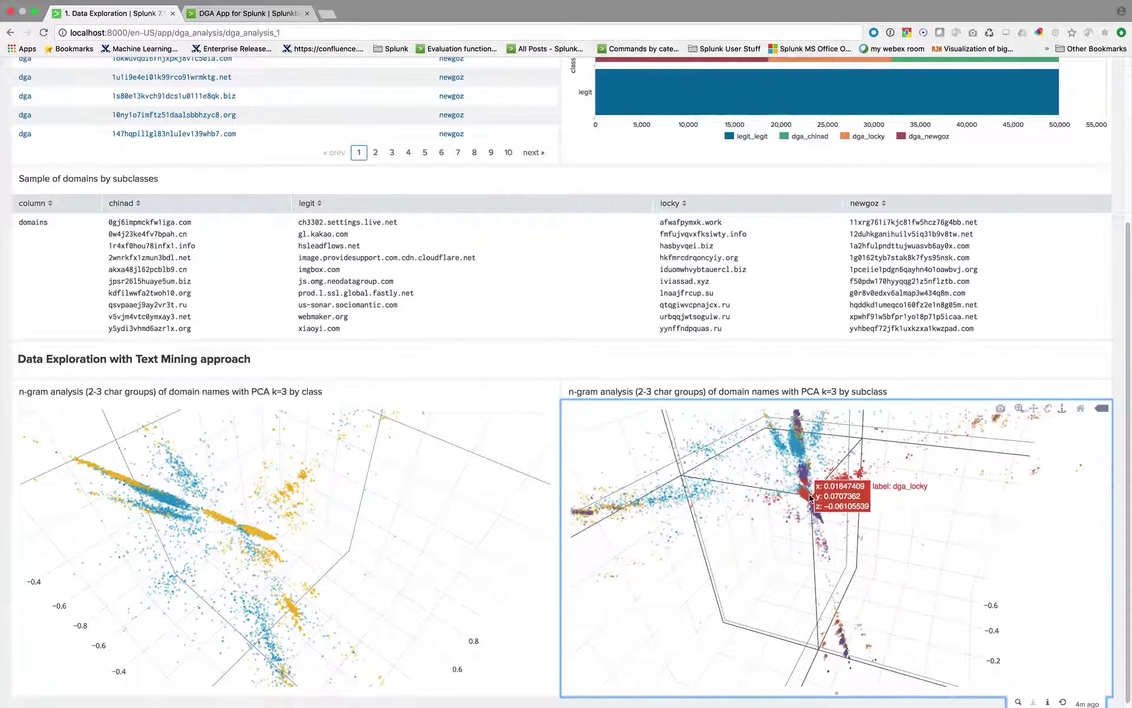
pyautogui.moveTo(810, 498); pyautogui.dragTo(802, 499)
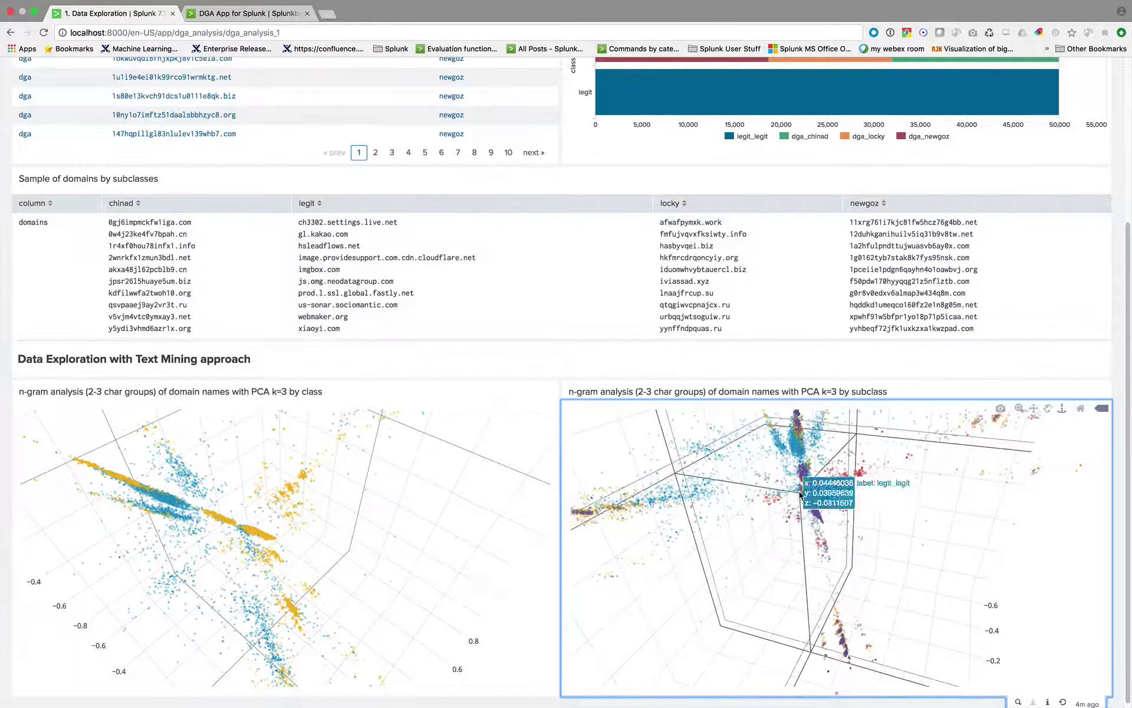
pyautogui.moveTo(802, 498)
pyautogui.mouseDown()
pyautogui.moveTo(833, 500)
pyautogui.moveTo(803, 434)
pyautogui.moveTo(798, 498)
pyautogui.moveTo(825, 440)
pyautogui.moveTo(867, 466)
pyautogui.moveTo(953, 463)
pyautogui.moveTo(833, 475)
pyautogui.moveTo(803, 501)
pyautogui.moveTo(727, 461)
pyautogui.moveTo(728, 431)
pyautogui.moveTo(720, 449)
pyautogui.moveTo(801, 483)
pyautogui.moveTo(590, 463)
pyautogui.moveTo(601, 437)
pyautogui.moveTo(581, 481)
pyautogui.moveTo(589, 514)
pyautogui.moveTo(946, 482)
pyautogui.moveTo(833, 515)
pyautogui.moveTo(798, 518)
pyautogui.moveTo(823, 492)
pyautogui.moveTo(796, 503)
pyautogui.moveTo(814, 509)
pyautogui.mouseUp()
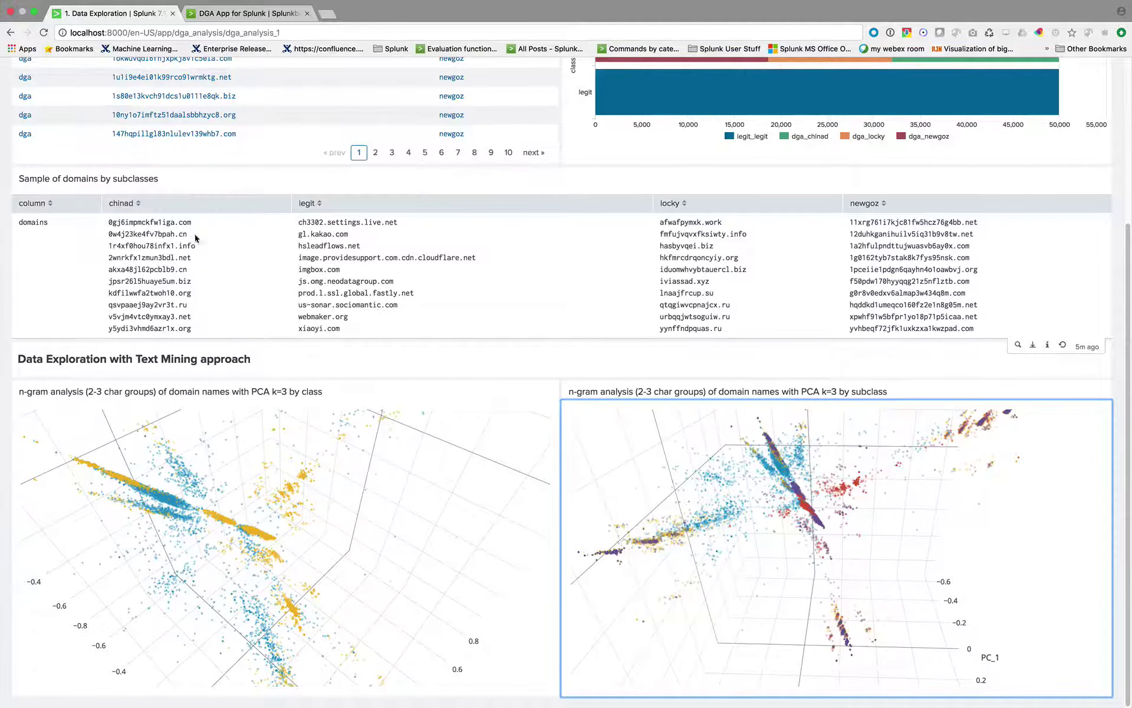
# Return to the app's content overview and open the Feature Engineering and Selection dashboard
pyautogui.scroll(5, 196, 238)
pyautogui.moveTo(26, 116); pyautogui.dragTo(151, 124)
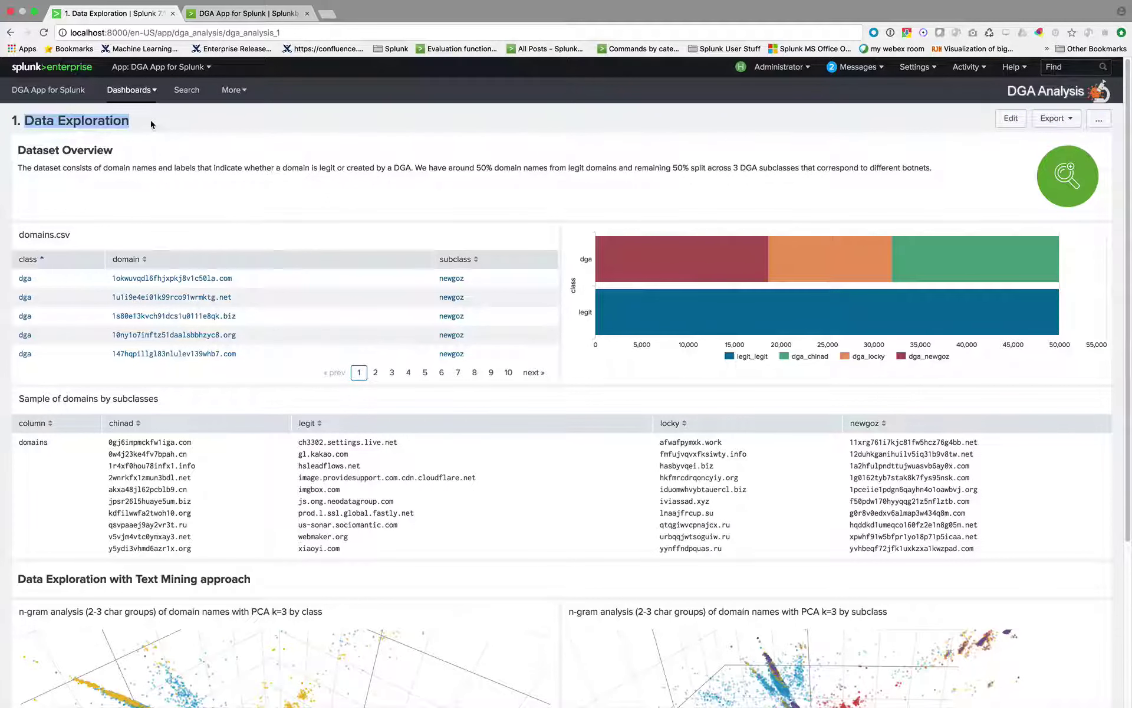
pyautogui.click(51, 93)
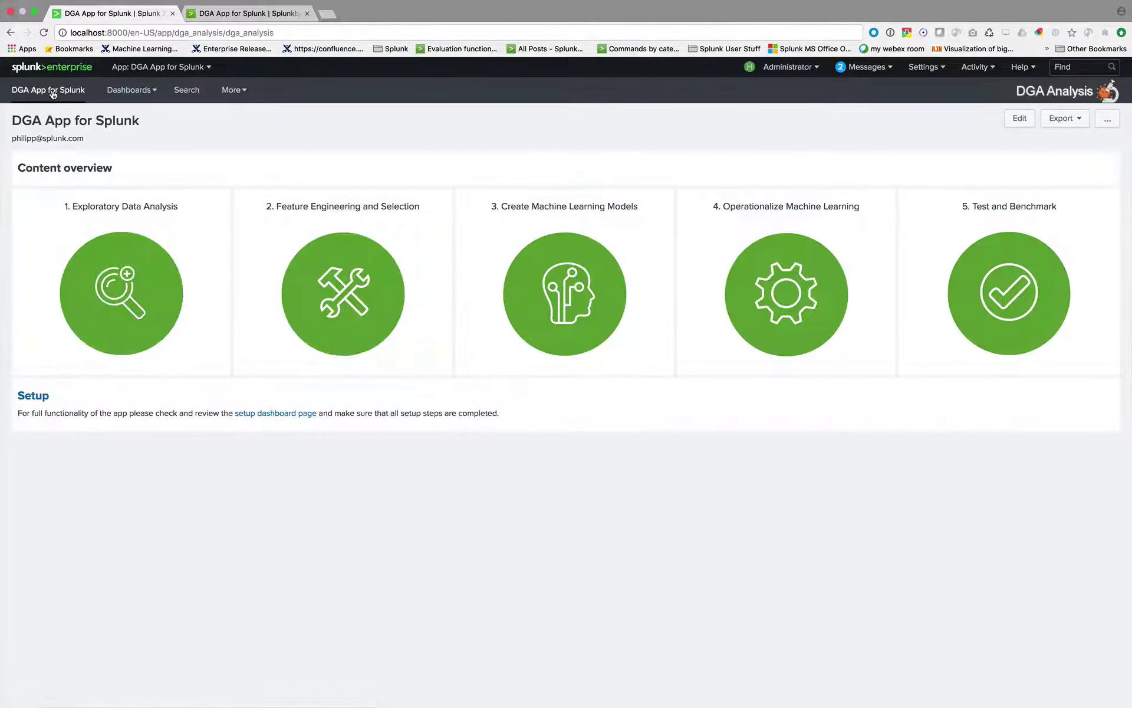
pyautogui.moveTo(274, 208); pyautogui.dragTo(407, 209)
pyautogui.click(332, 264)
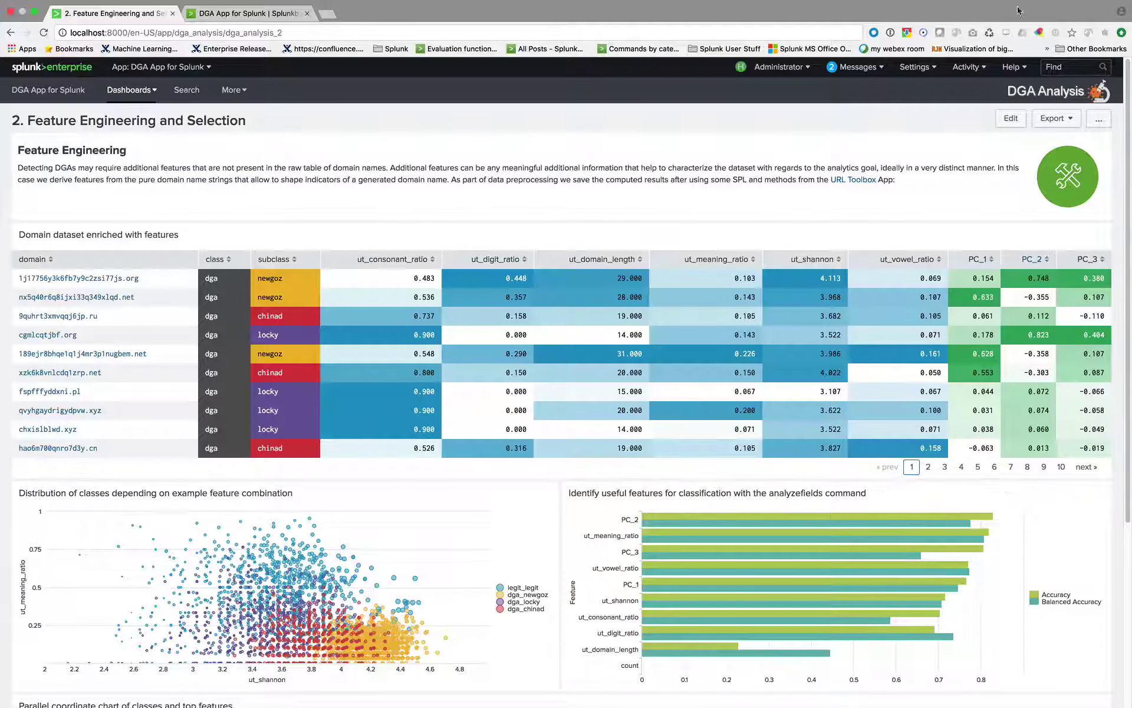
# Review the URL Toolbox reference and the enriched domain table's features, including ut_digit_ratio, ut_shannon and ut_vowel_ratio
pyautogui.moveTo(897, 180); pyautogui.dragTo(810, 175)
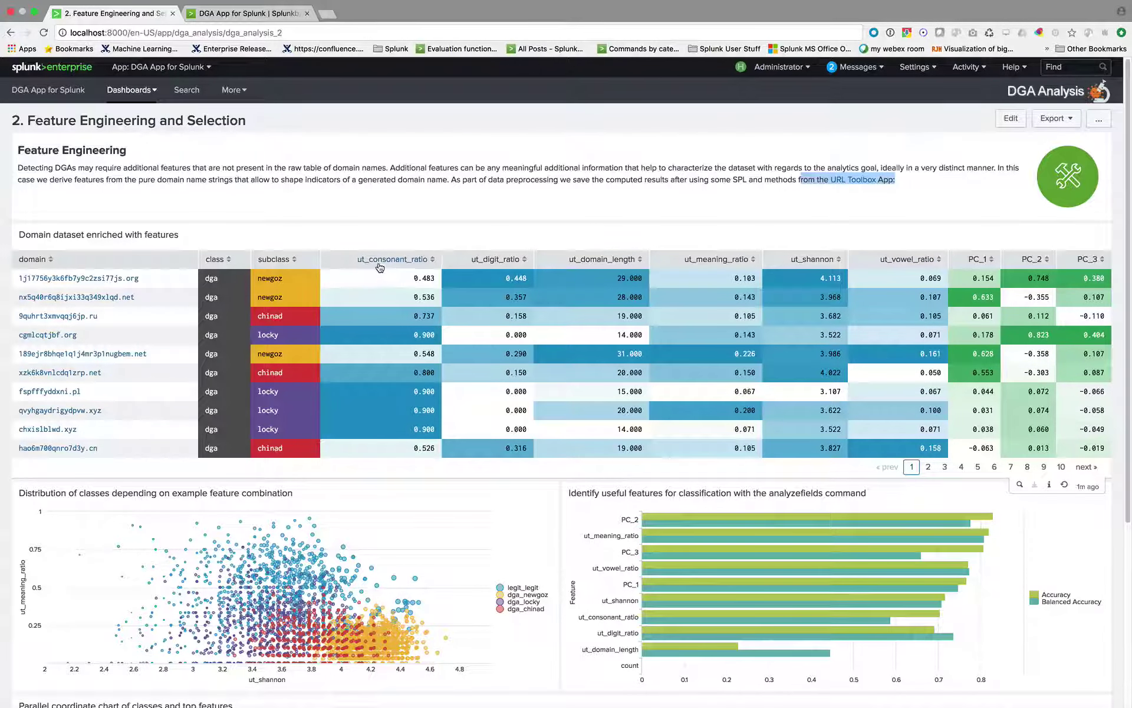
pyautogui.moveTo(164, 286); pyautogui.dragTo(22, 286)
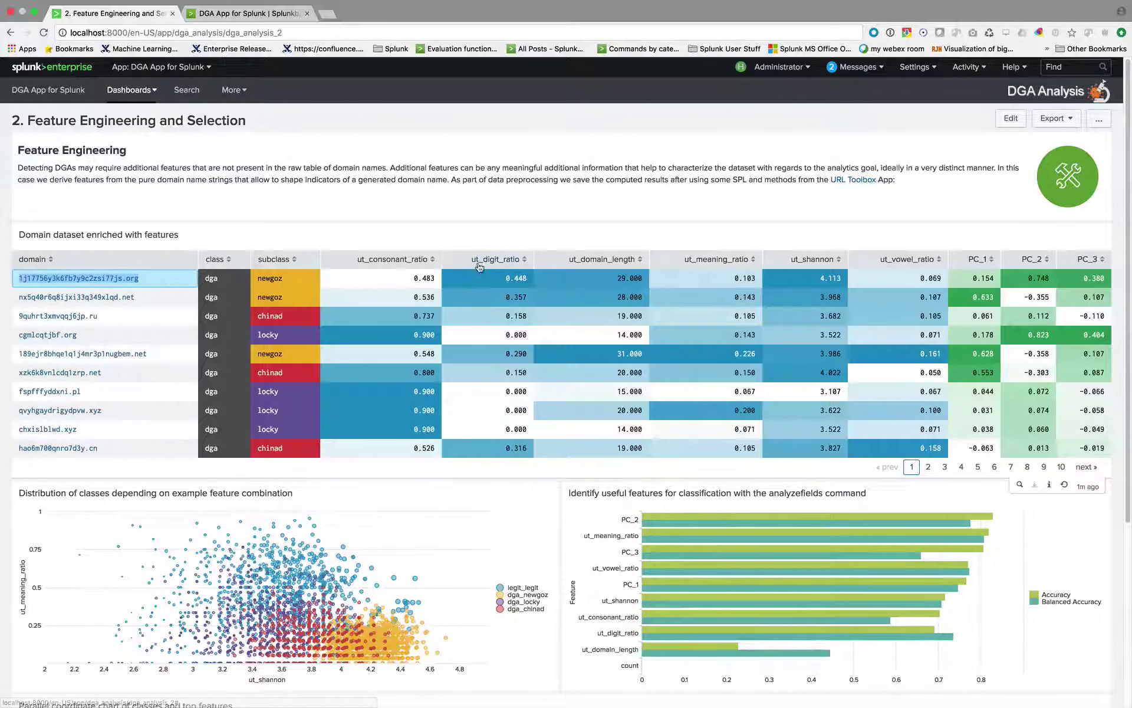
pyautogui.moveTo(473, 260); pyautogui.dragTo(519, 263)
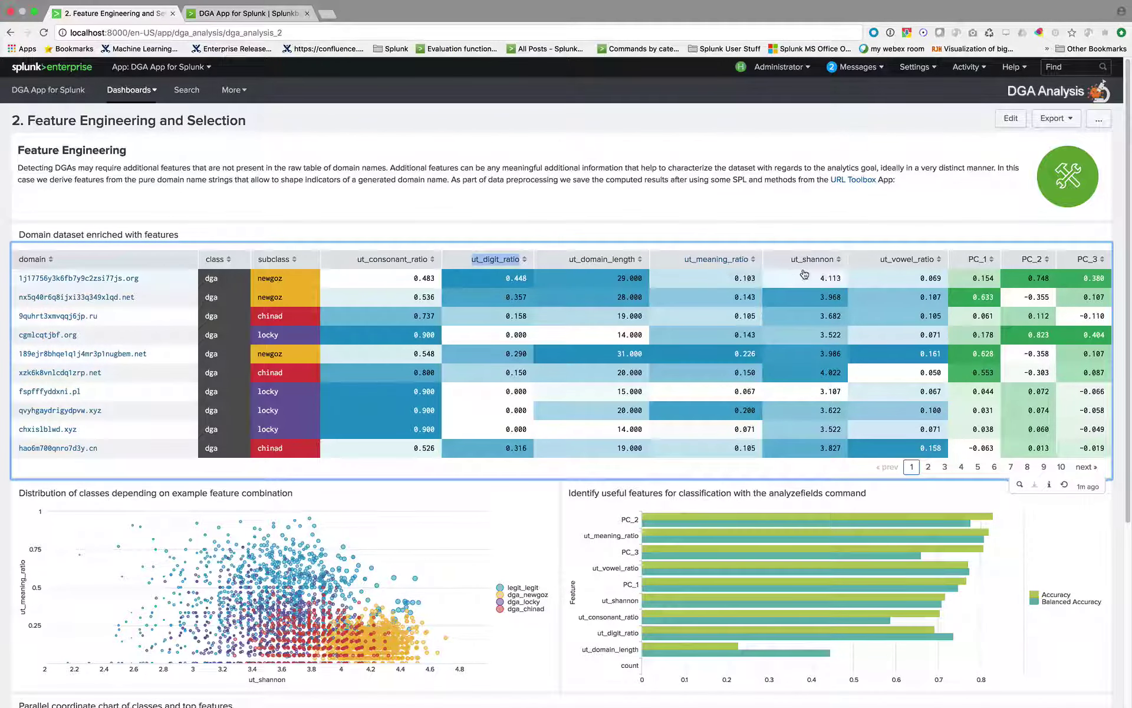
pyautogui.moveTo(791, 260); pyautogui.dragTo(935, 263)
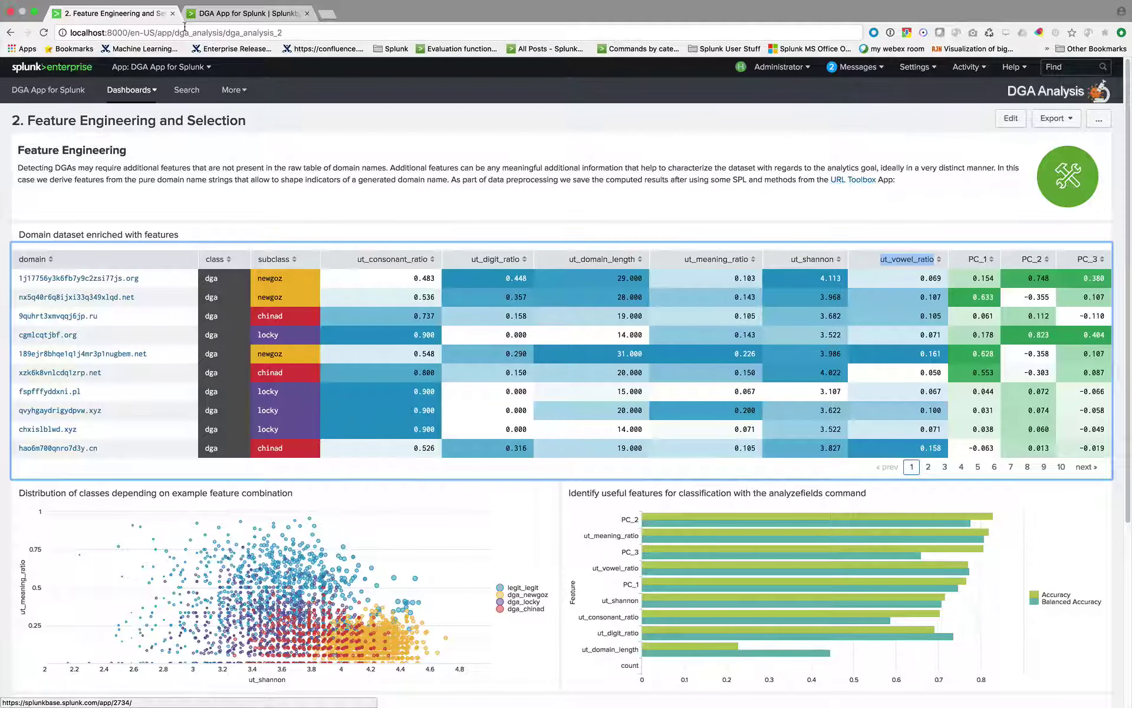
pyautogui.moveTo(27, 120); pyautogui.dragTo(254, 121)
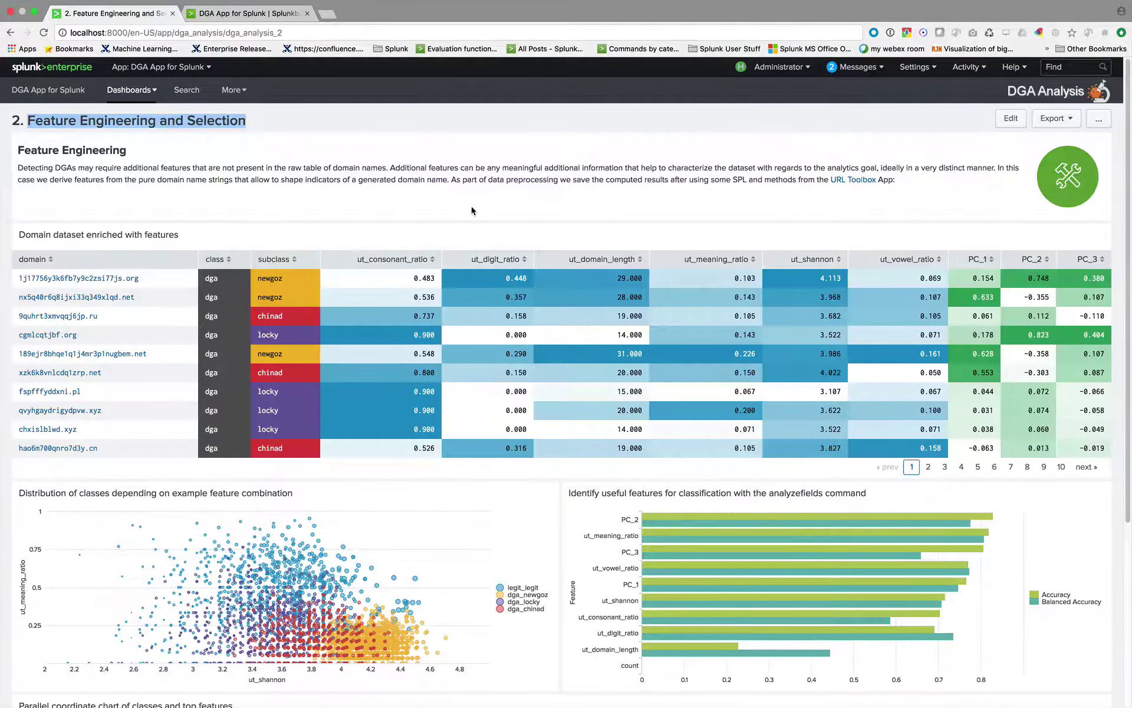
# Examine the analyzefields chart, comparing the Accuracy and Balanced Accuracy of features such as ut_domain_length
pyautogui.scroll(-4, 544, 299)
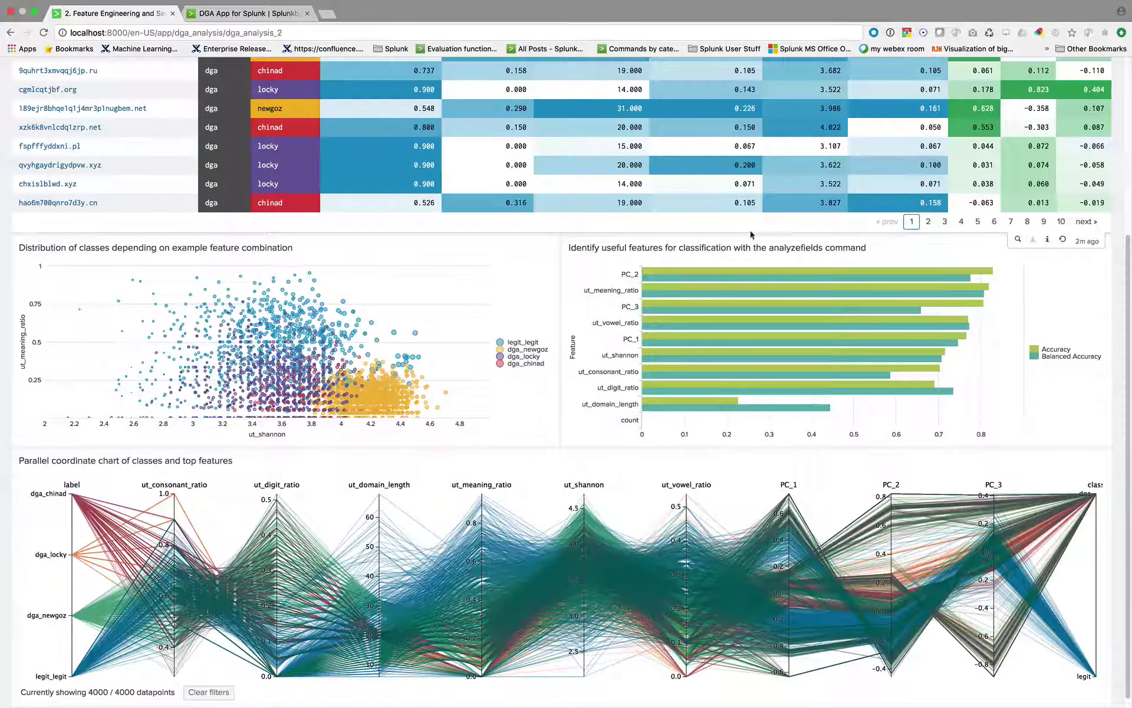
pyautogui.doubleClick(780, 248)
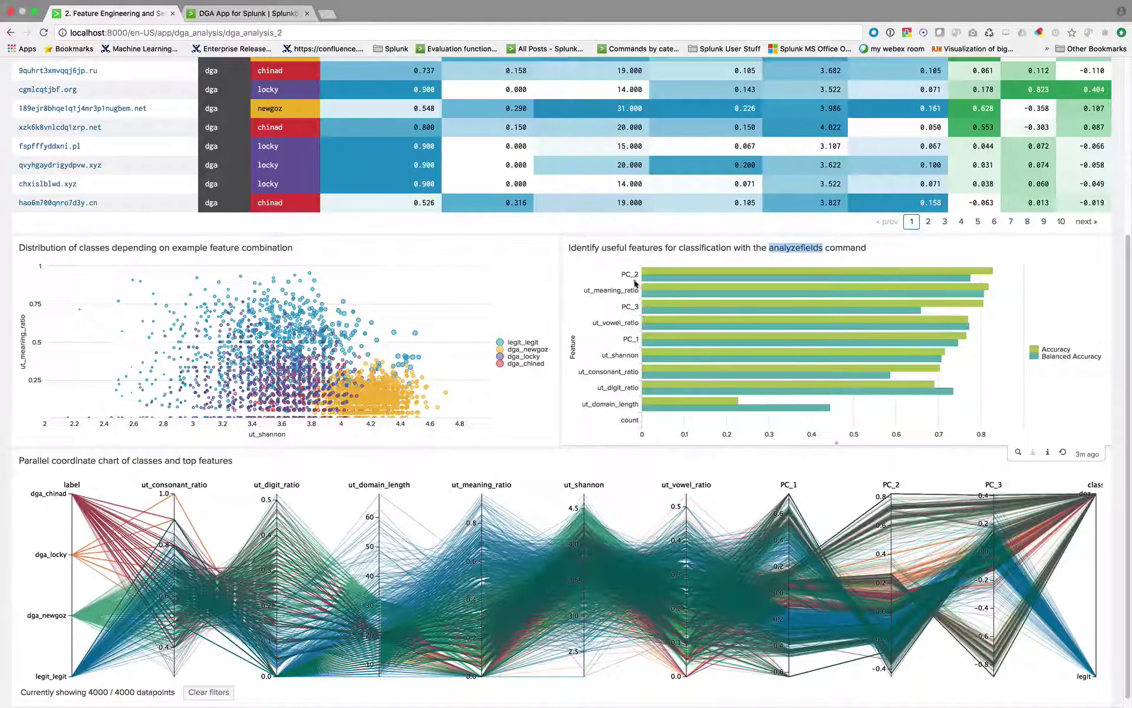
pyautogui.moveTo(723, 341)
pyautogui.moveTo(741, 409)
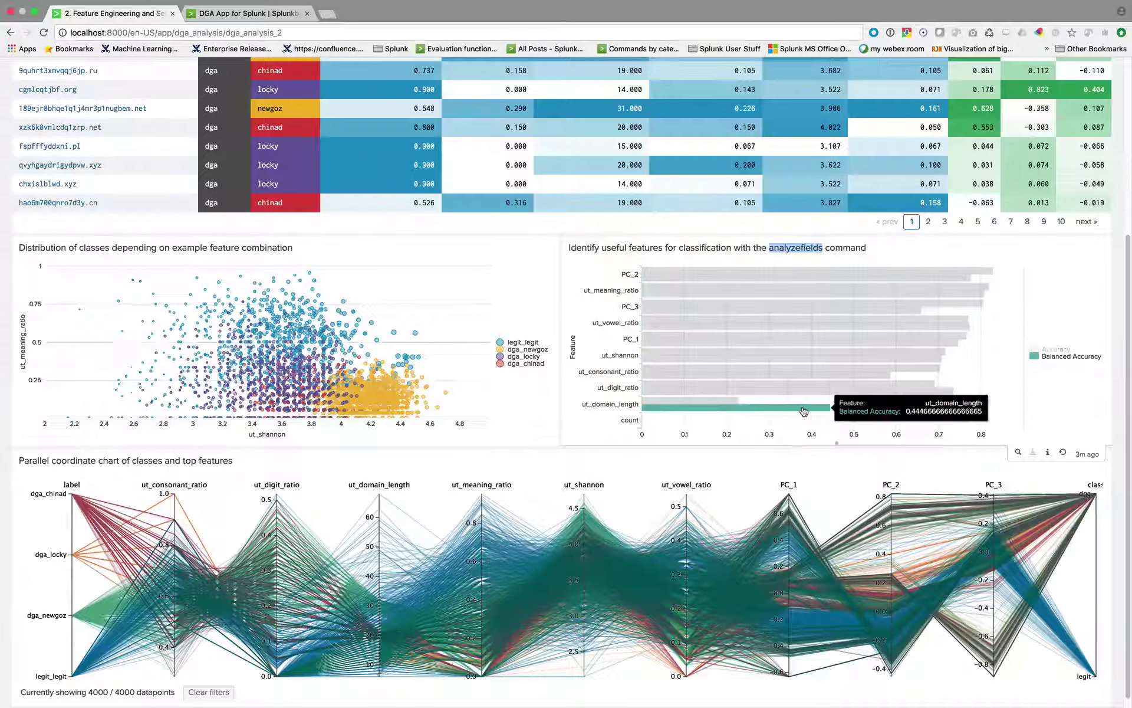
pyautogui.moveTo(659, 402)
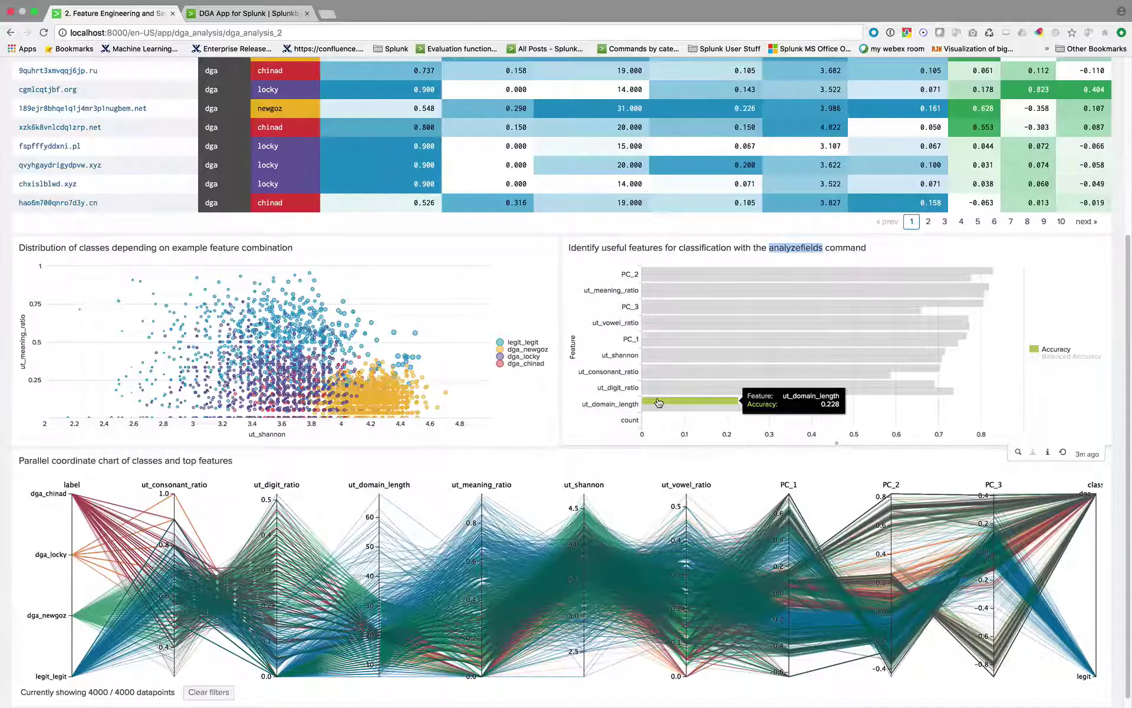
pyautogui.scroll(4, 555, 313)
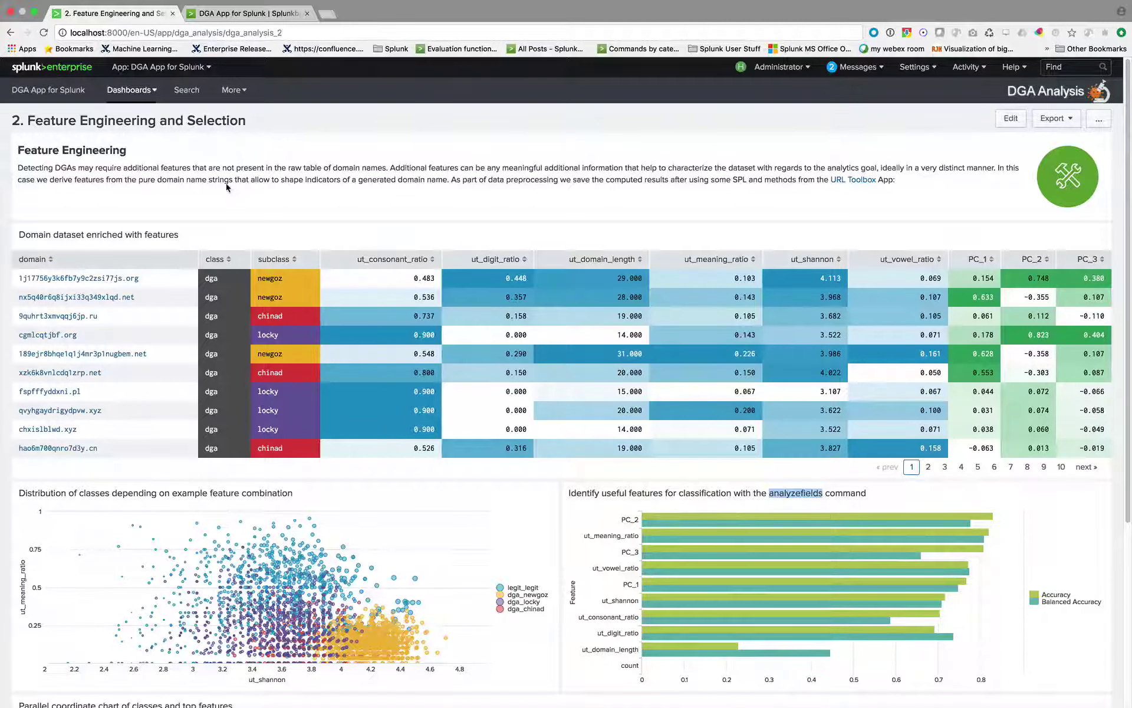
# Filter the parallel coordinate chart to datapoints with a ut_meaning_ratio above about 0.5
pyautogui.scroll(-5, 228, 183)
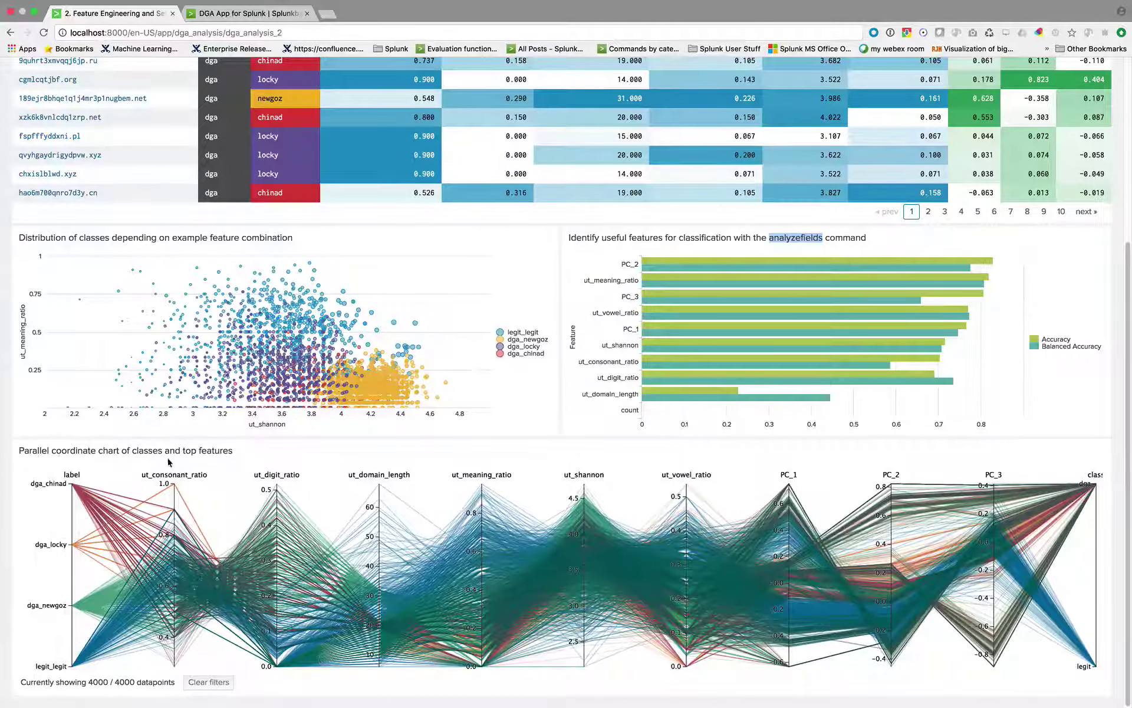
pyautogui.scroll(-1, 298, 516)
pyautogui.moveTo(475, 481); pyautogui.dragTo(483, 563)
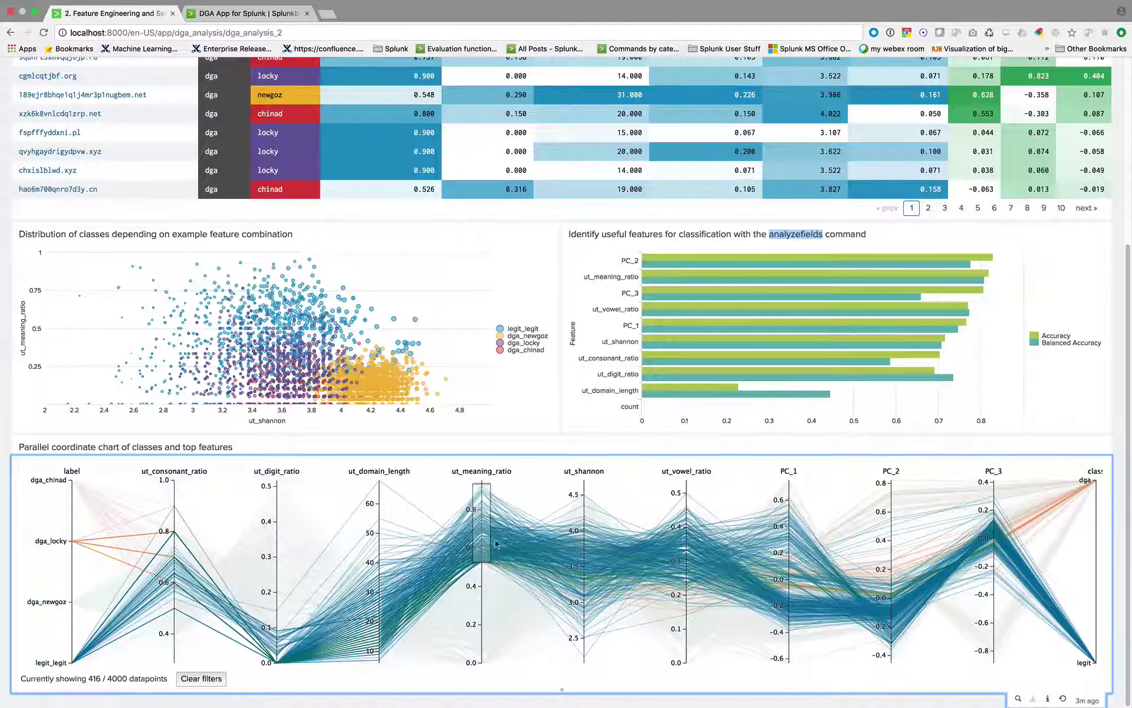
# Compare the ut_meaning_ratio filter in the parallel coordinate chart with that feature's Balanced Accuracy in the analyzefields chart
pyautogui.scroll(1, 1081, 505)
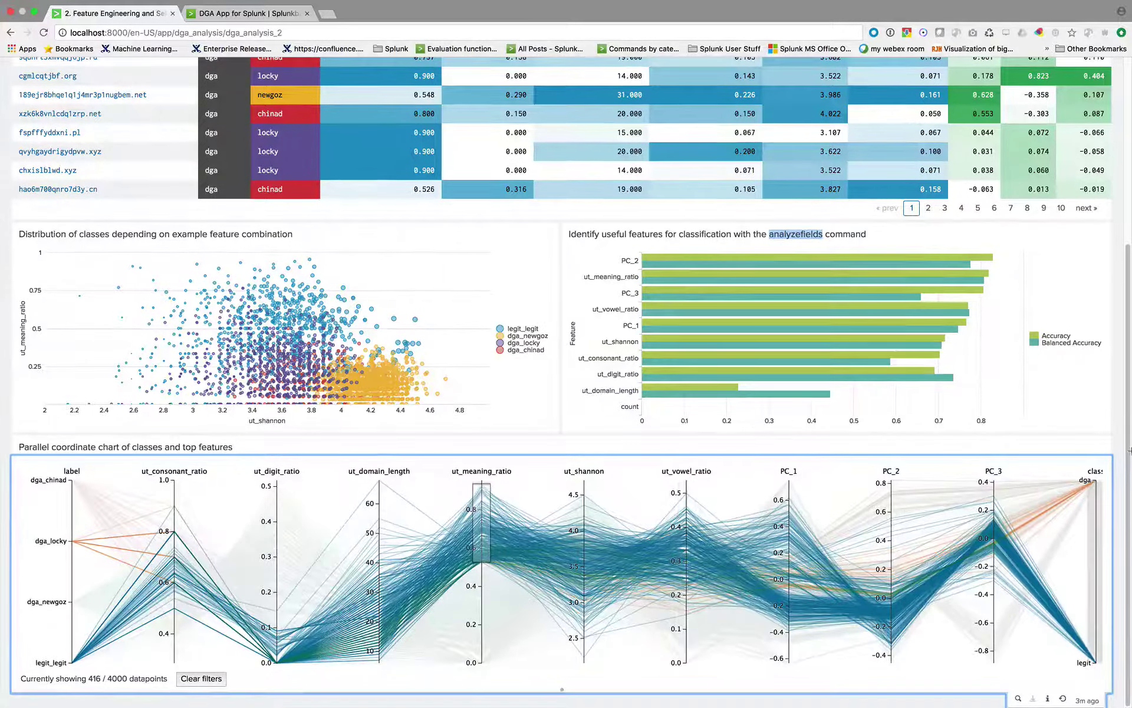
pyautogui.scroll(-1, 1080, 504)
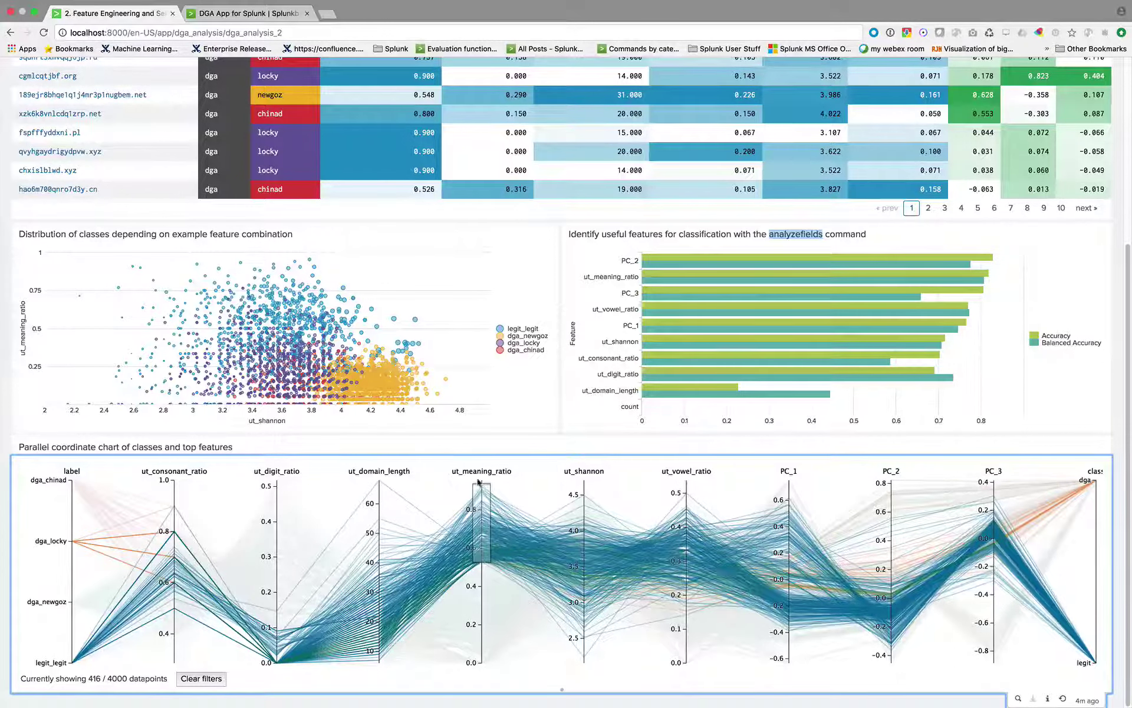
pyautogui.scroll(1, 624, 404)
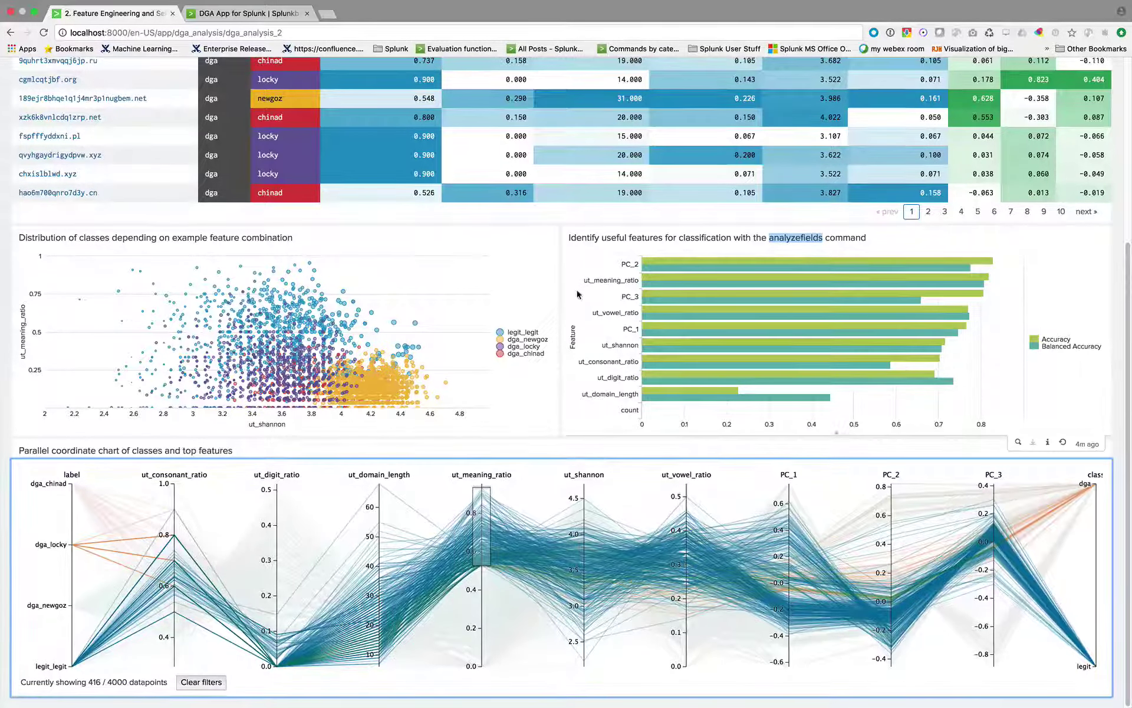
pyautogui.moveTo(664, 287)
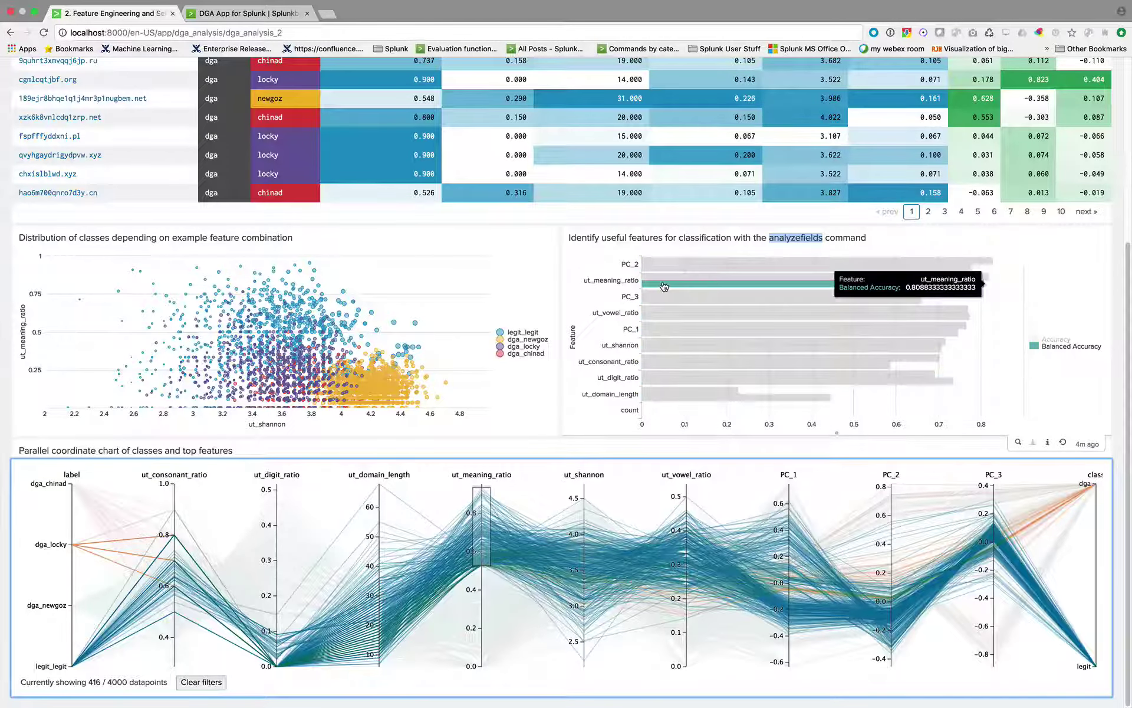
pyautogui.scroll(-1, 730, 609)
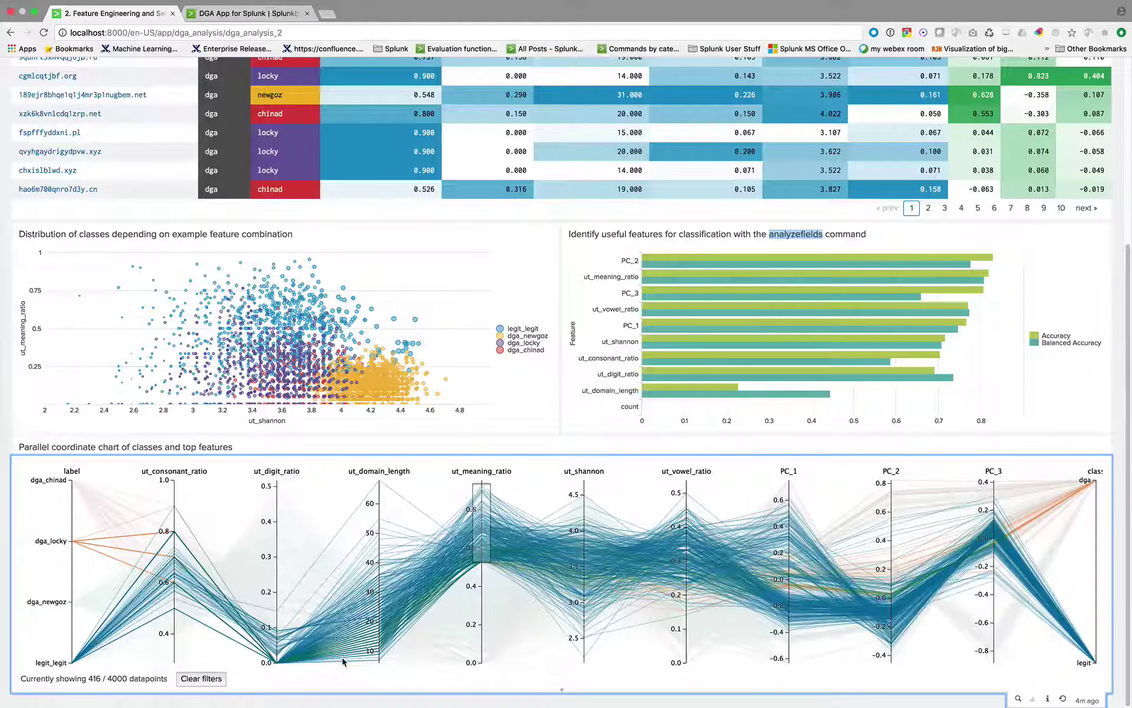
# Return to the app's content overview and open the Create Machine Learning Models dashboard
pyautogui.scroll(5, 432, 608)
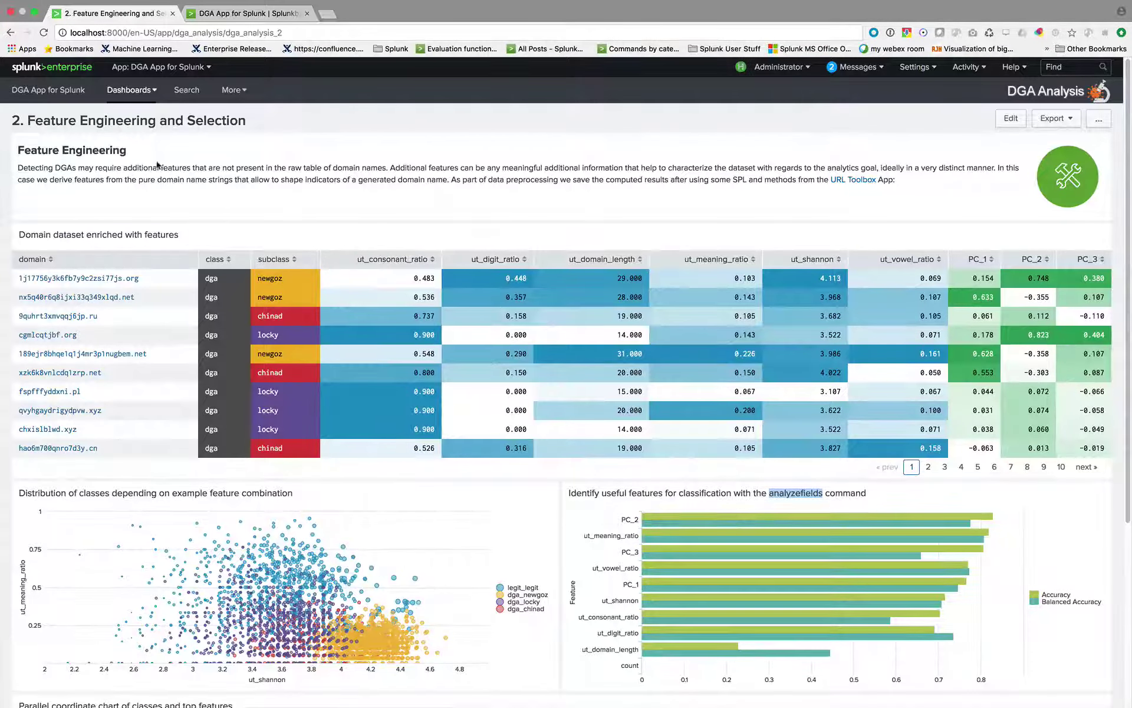
pyautogui.click(46, 99)
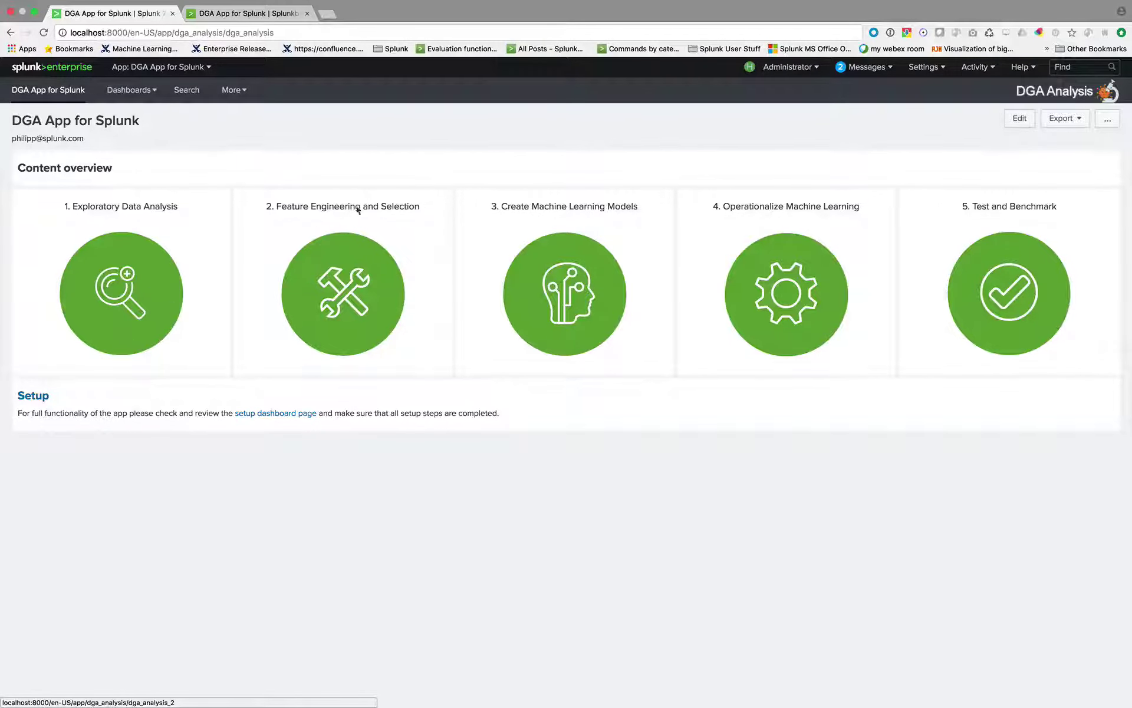
pyautogui.click(554, 325)
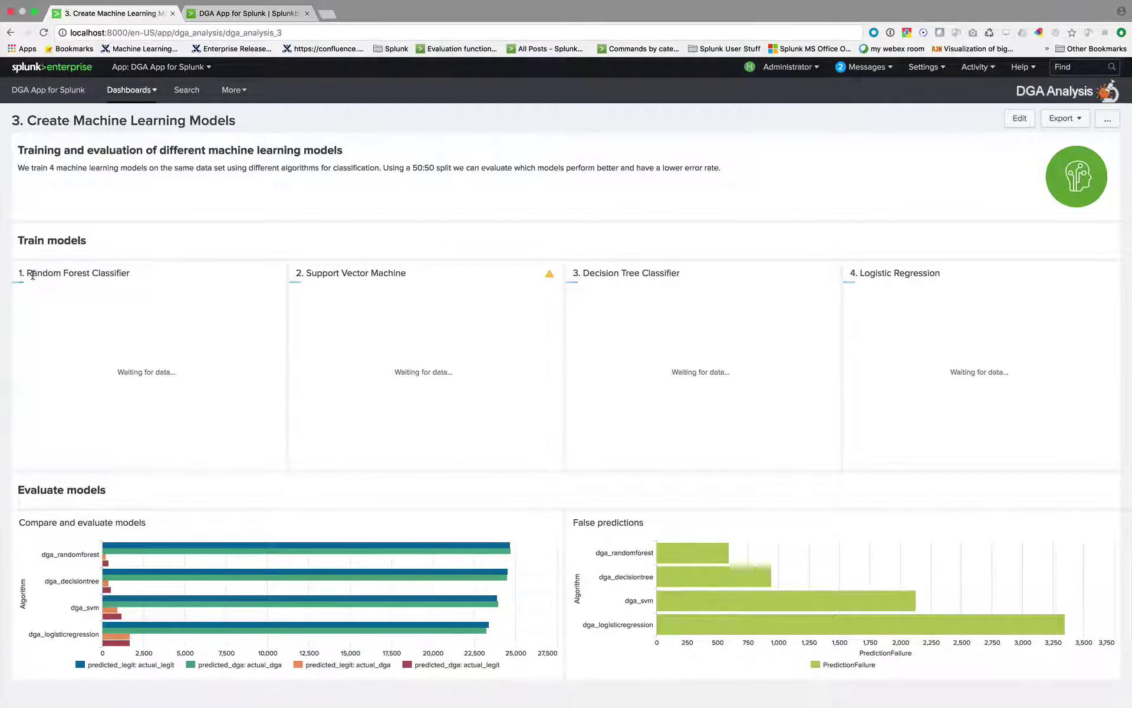
# Review the trained models, such as Random Forest Classifier and Support Vector Machine, and the chart comparing their predicted and actual classes
pyautogui.moveTo(27, 273); pyautogui.dragTo(127, 273)
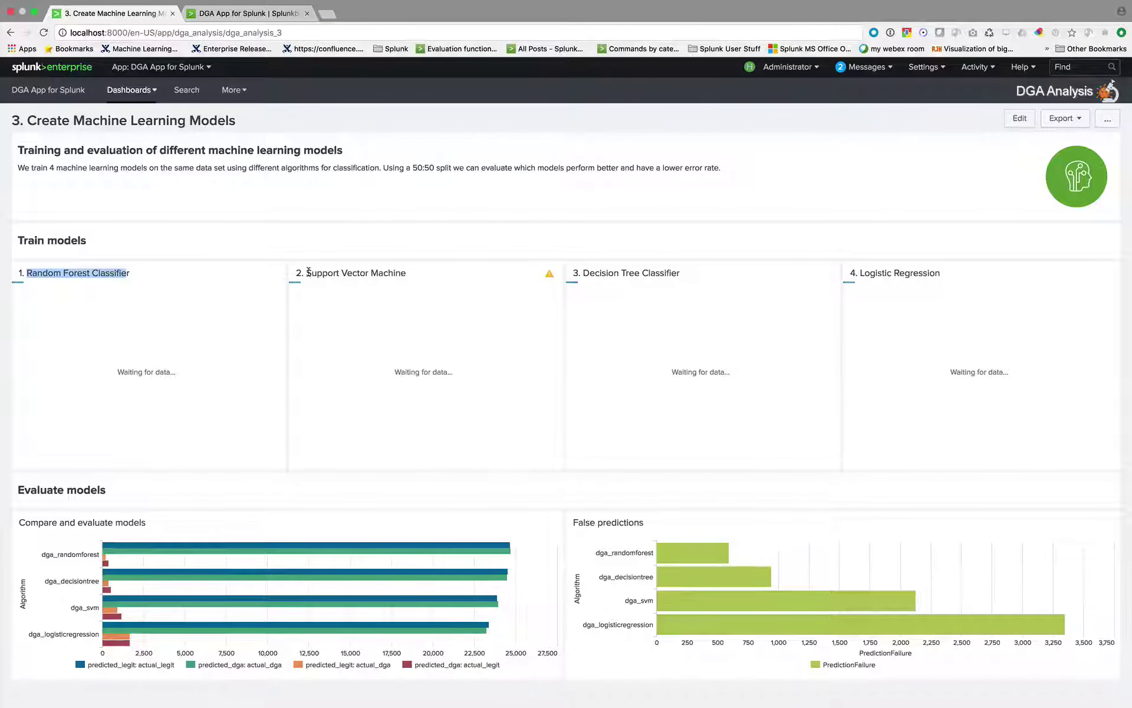
pyautogui.moveTo(306, 272); pyautogui.dragTo(407, 273)
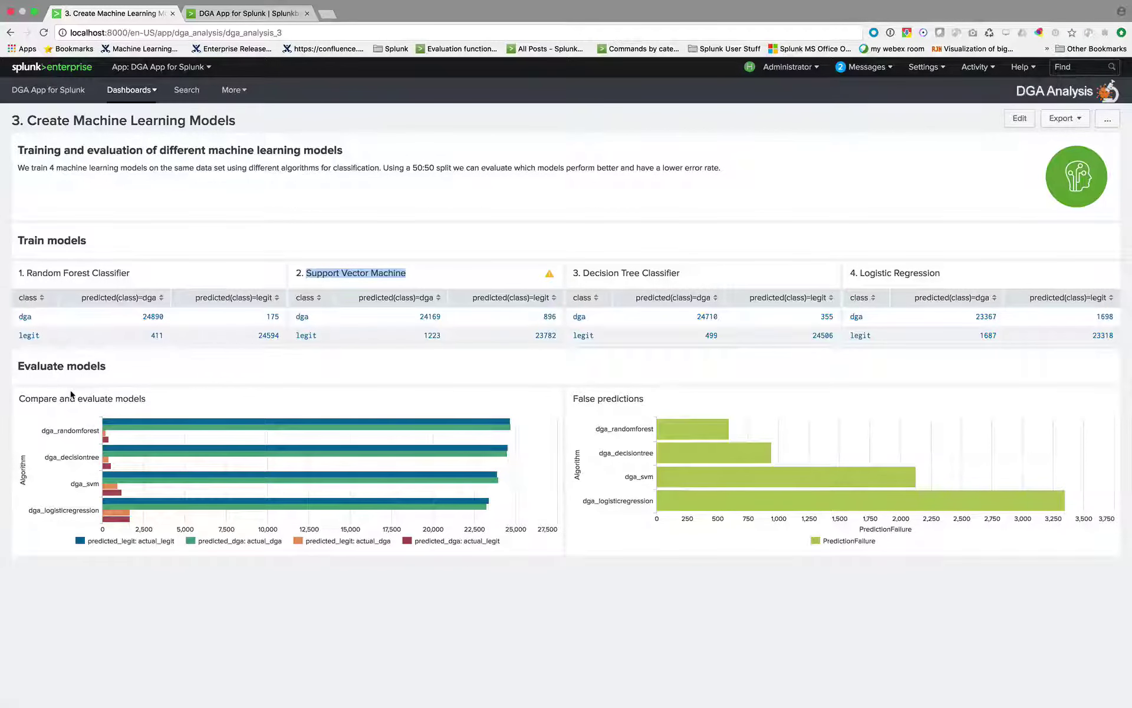
pyautogui.moveTo(133, 424)
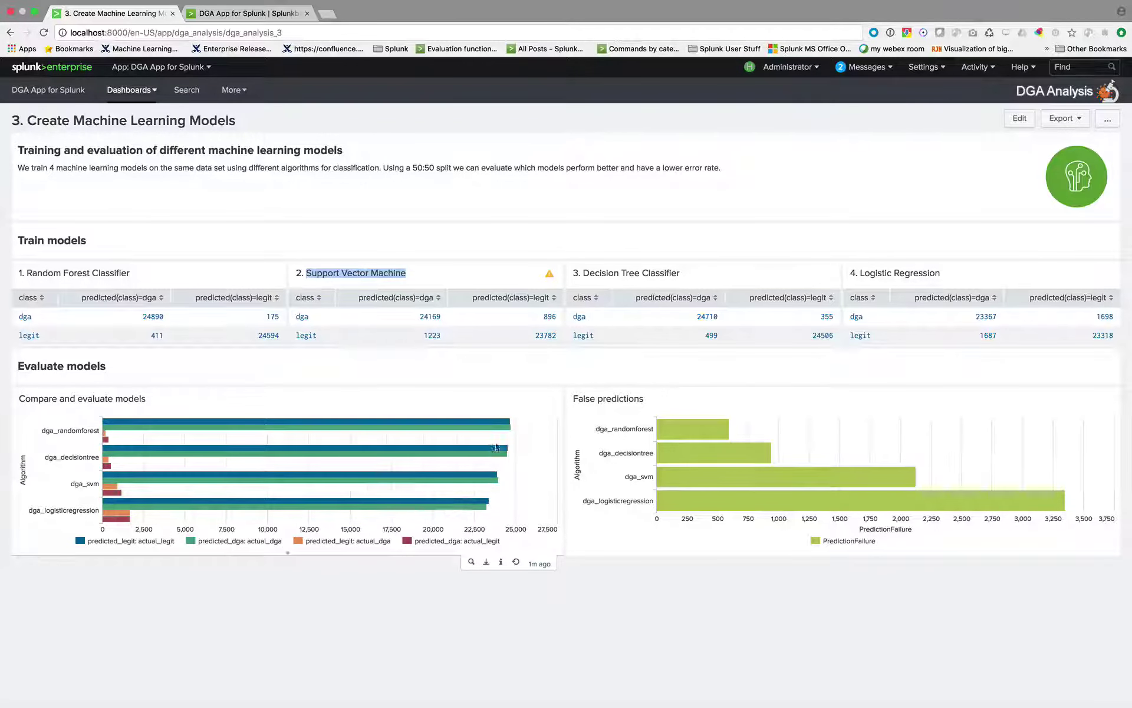
pyautogui.moveTo(292, 425)
pyautogui.moveTo(123, 524)
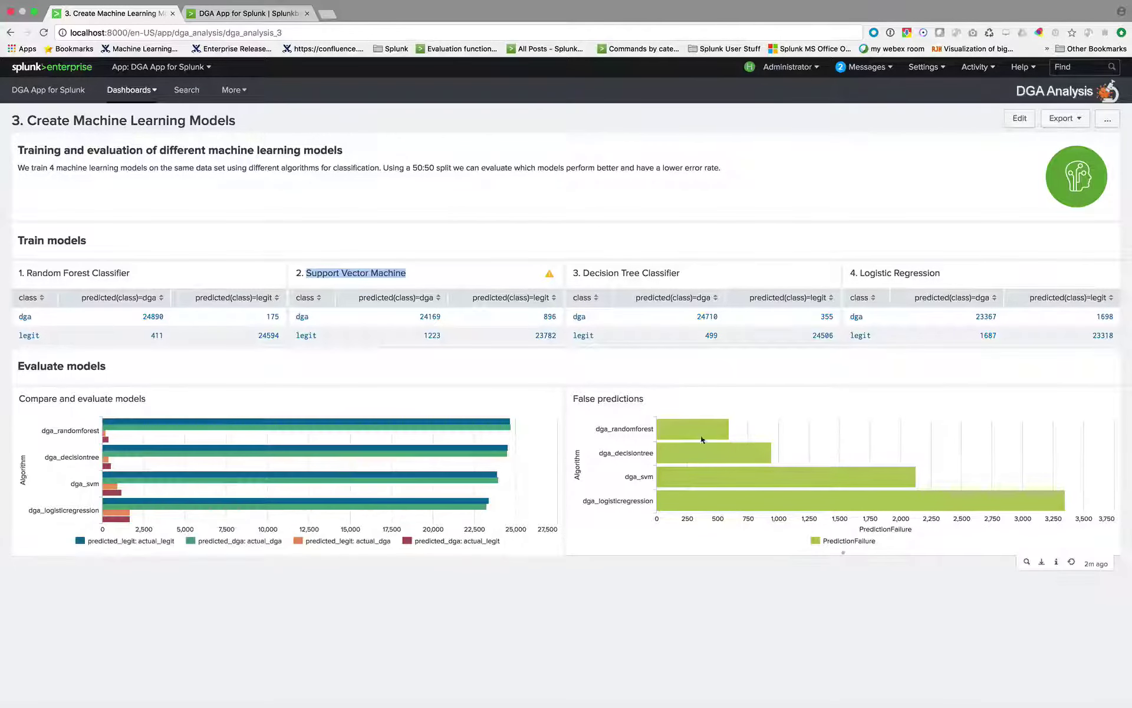
pyautogui.moveTo(391, 436)
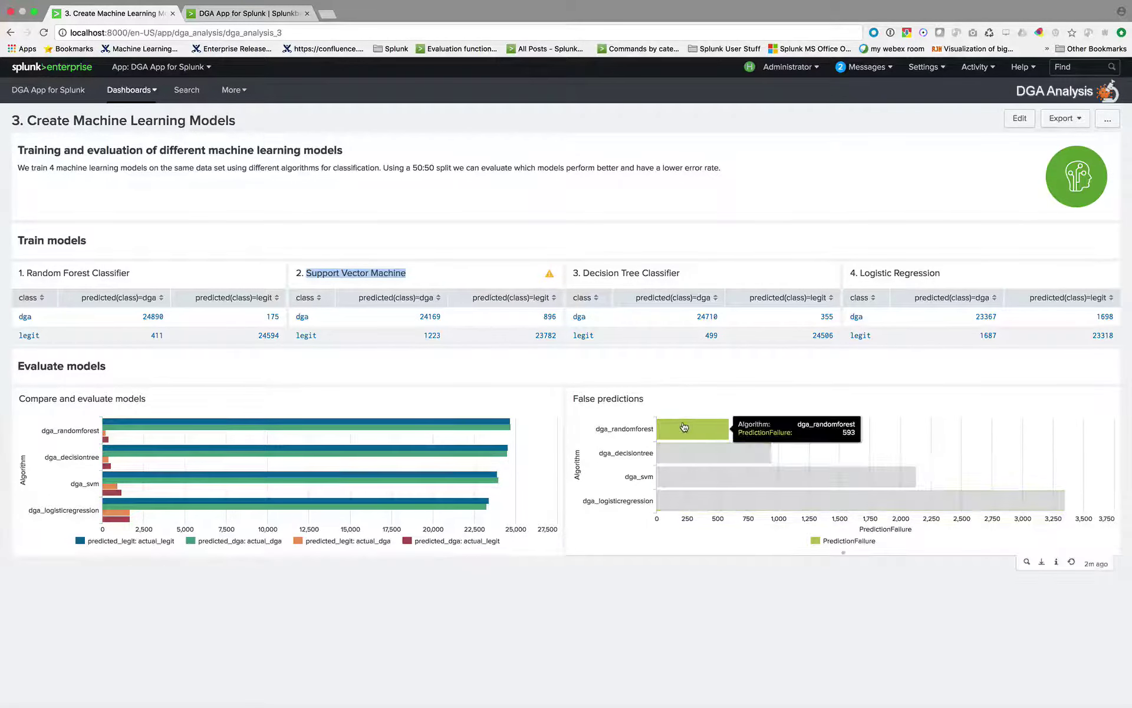
# Examine the False predictions chart, comparing dga_randomforest with dga_decisiontree and dga_logisticregression
pyautogui.moveTo(696, 434)
pyautogui.moveTo(705, 459)
pyautogui.moveTo(701, 501)
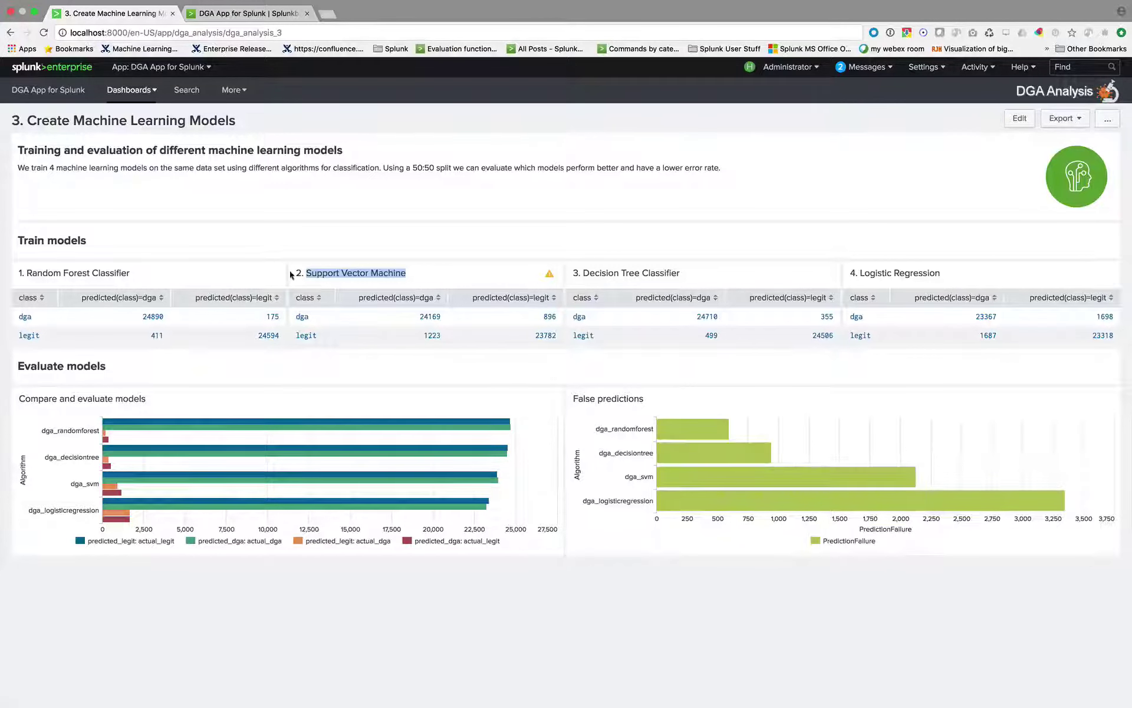
# Open the Operationalize Machine Learning dashboard from the content overview and inspect its algorithm and time range options
pyautogui.click(48, 89)
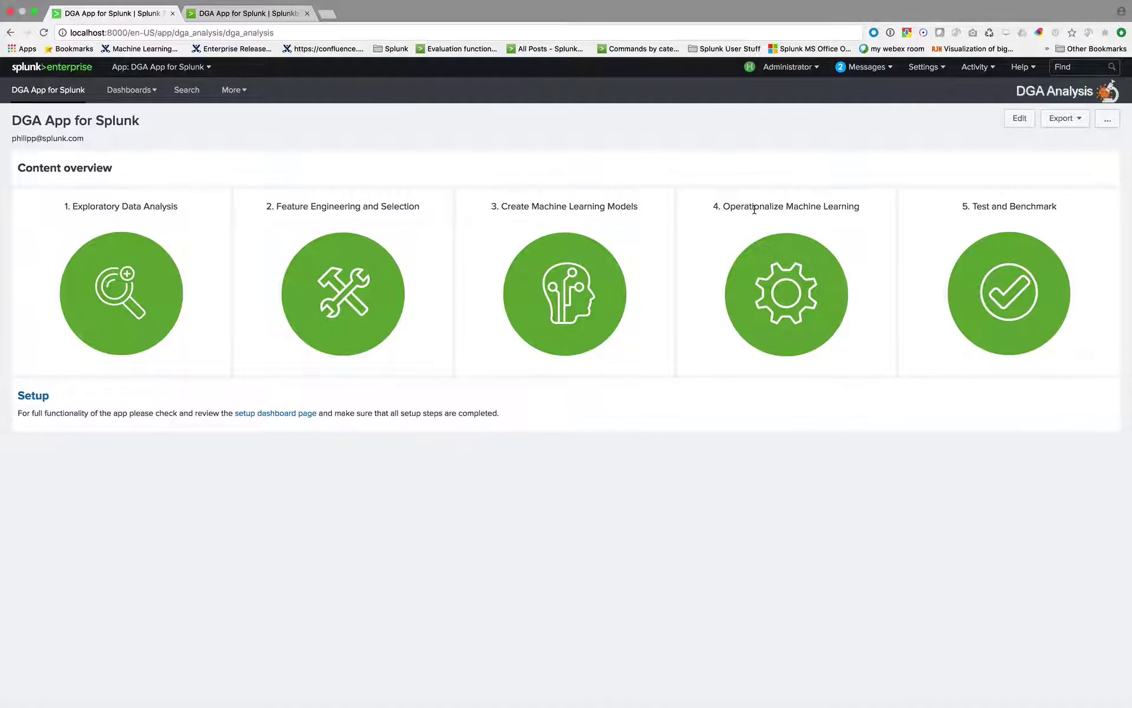
pyautogui.click(793, 273)
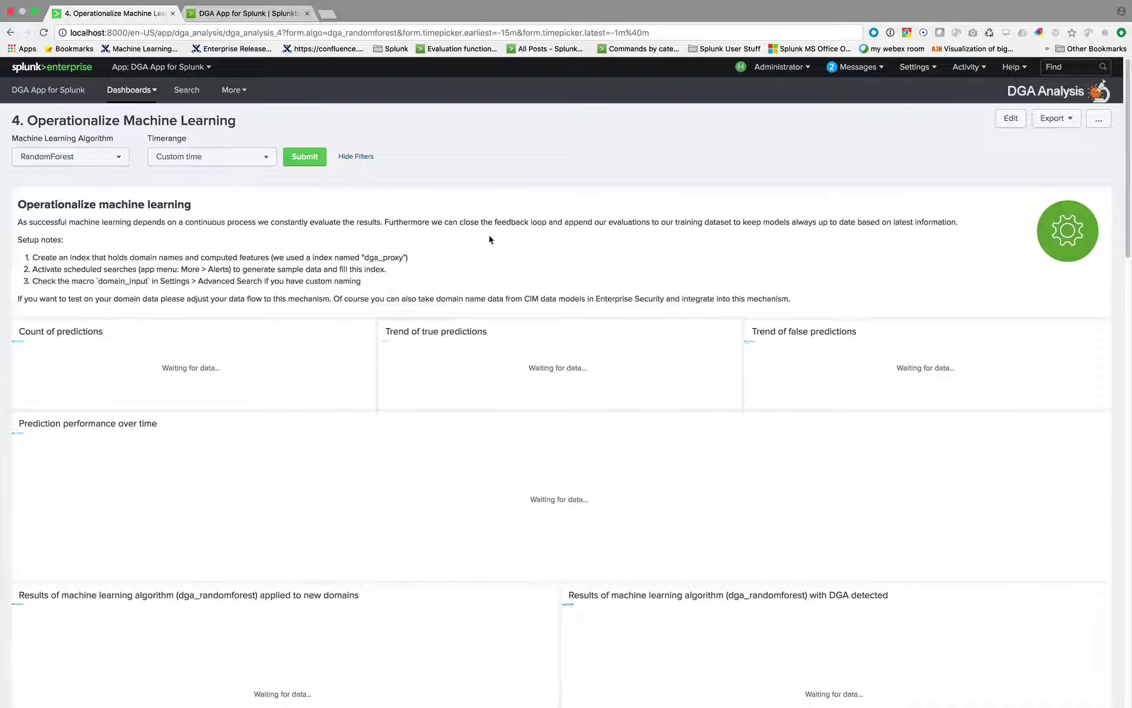
pyautogui.click(99, 165)
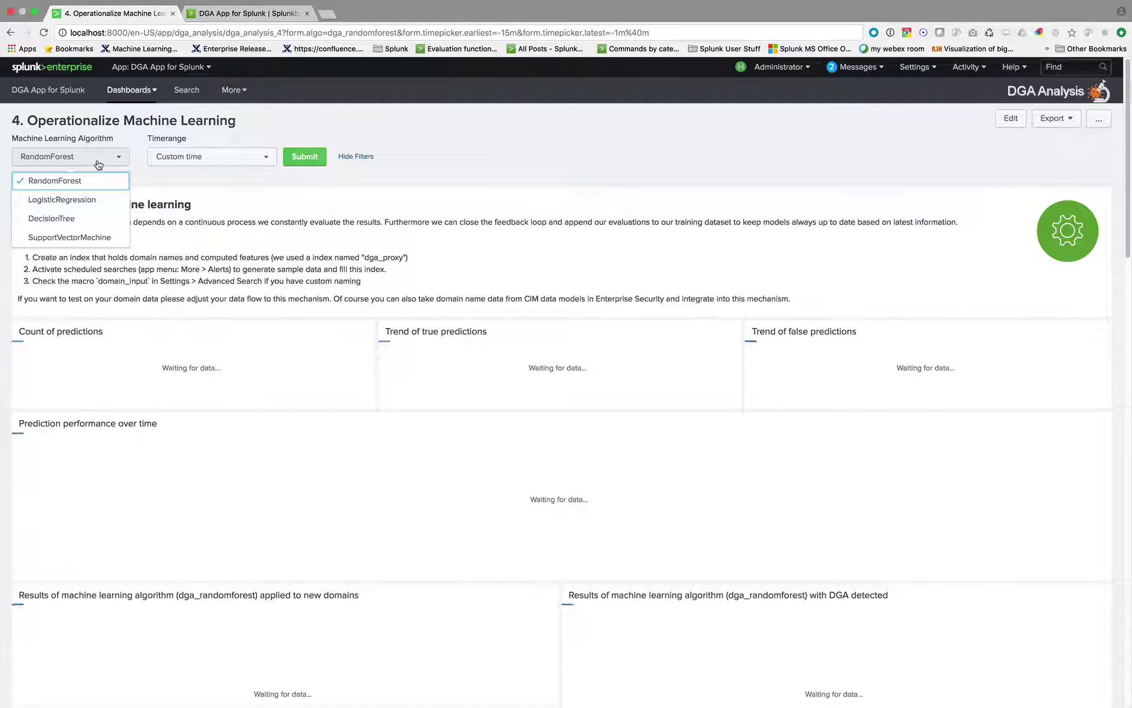
pyautogui.click(105, 159)
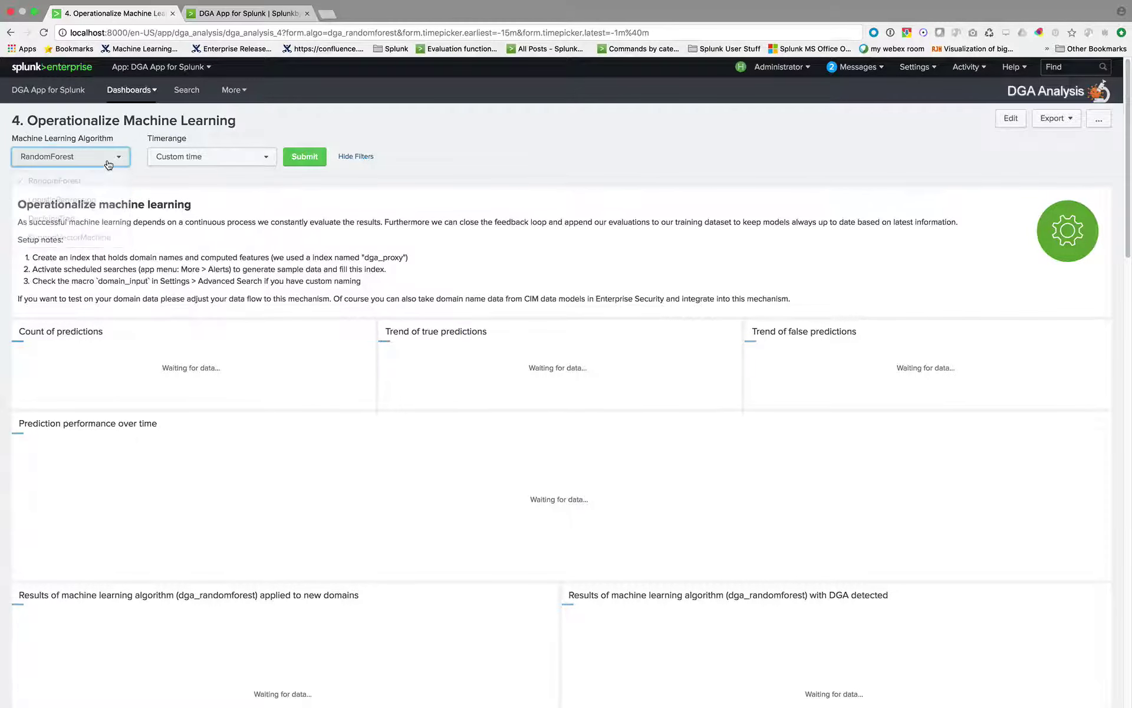
pyautogui.click(168, 161)
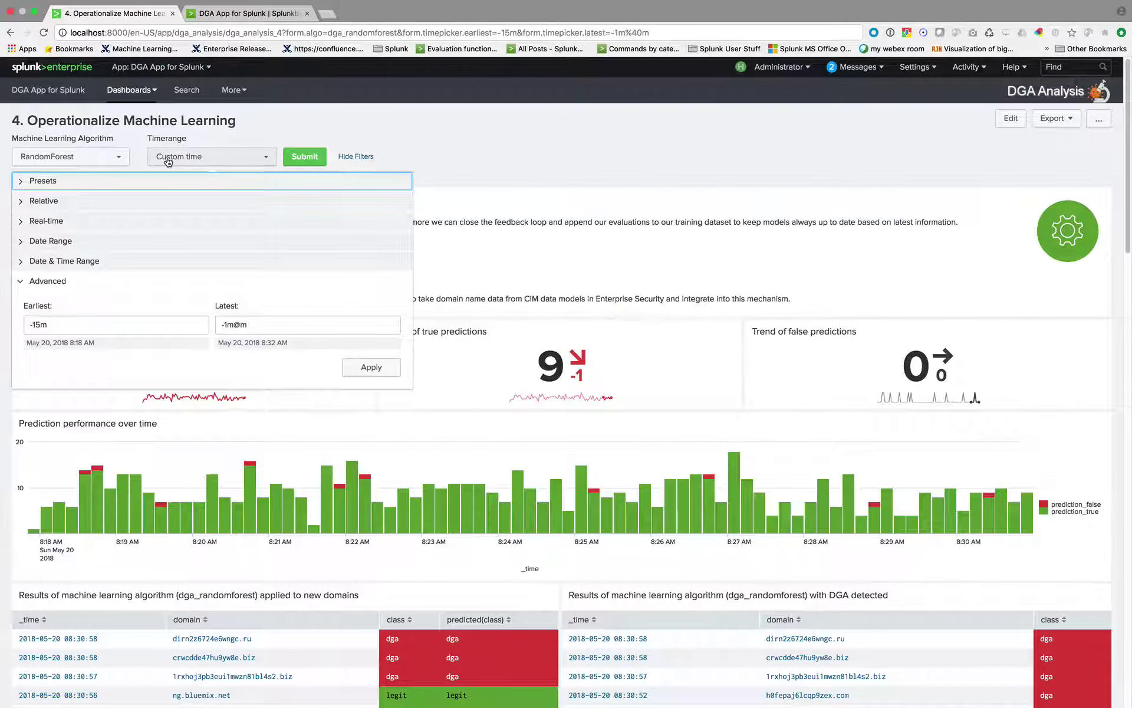
pyautogui.click(254, 155)
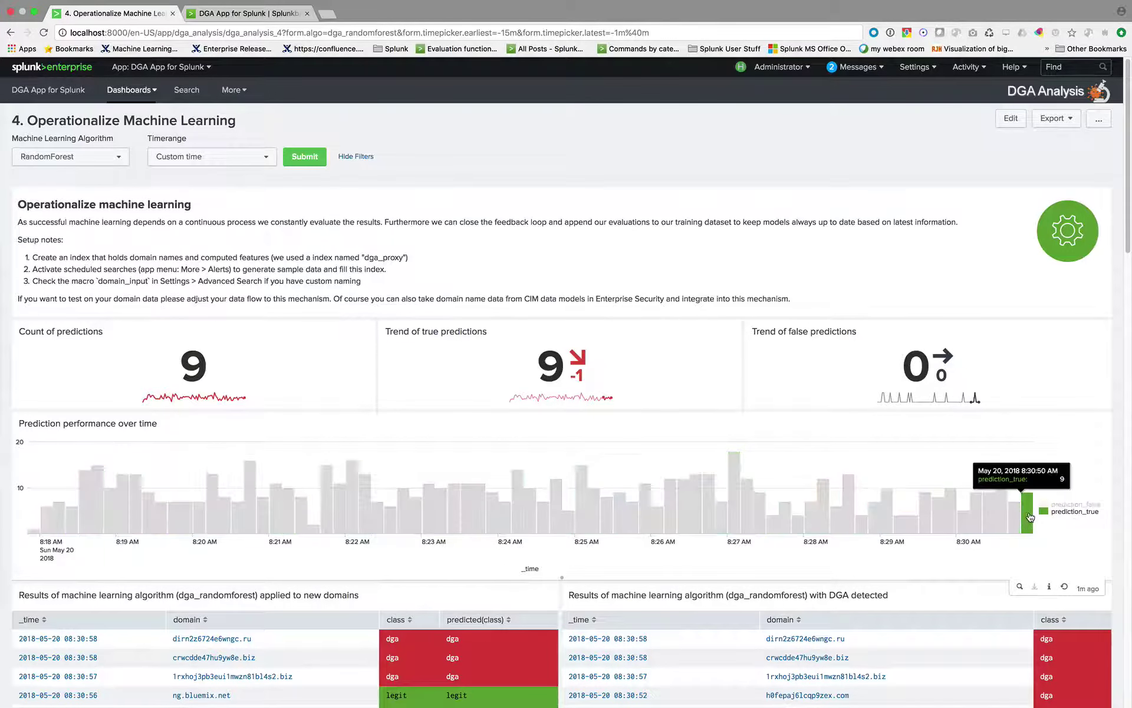
# Reclassify the detected domain br7c169h4xrtknfg.biz as LEGIT in the dashboard's manual adjustment checklist
pyautogui.scroll(-5, 687, 506)
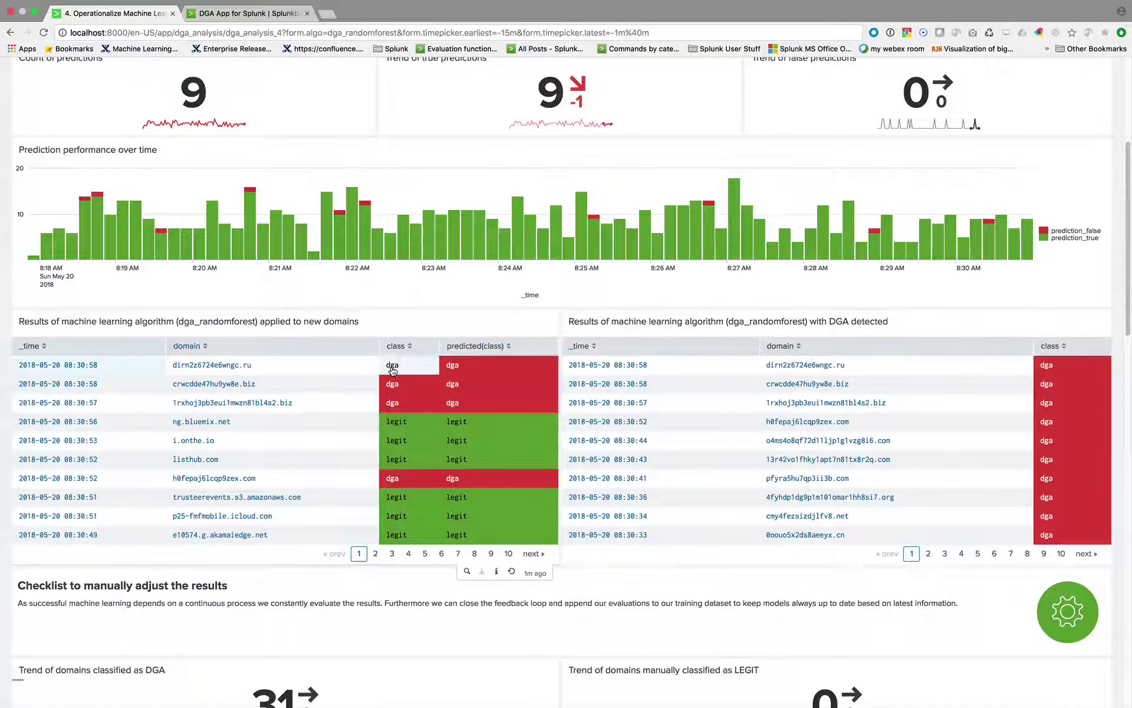
pyautogui.scroll(-5, 537, 433)
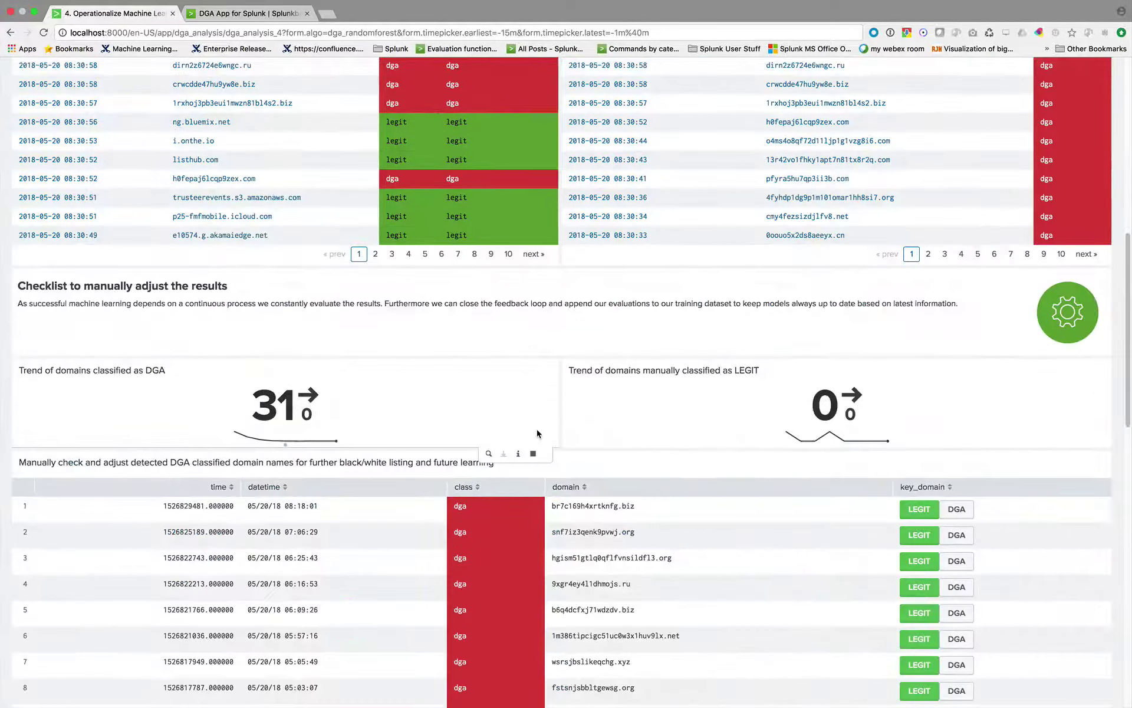
pyautogui.scroll(-3, 938, 474)
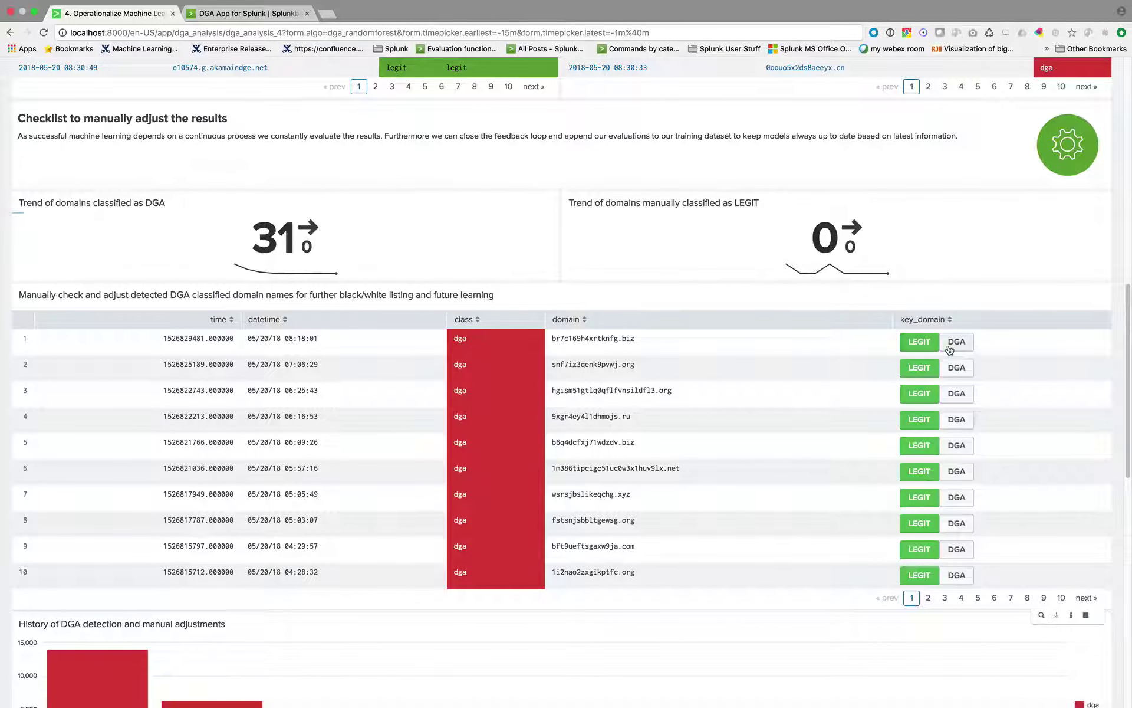
pyautogui.click(918, 347)
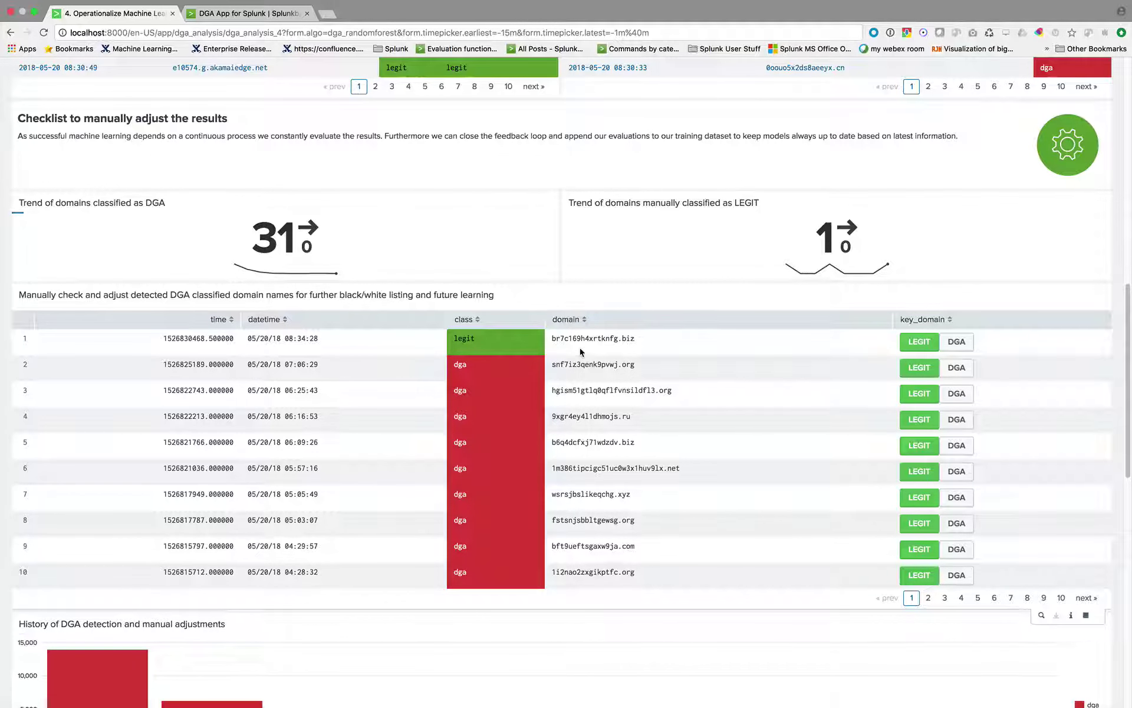
pyautogui.moveTo(552, 338); pyautogui.dragTo(647, 344)
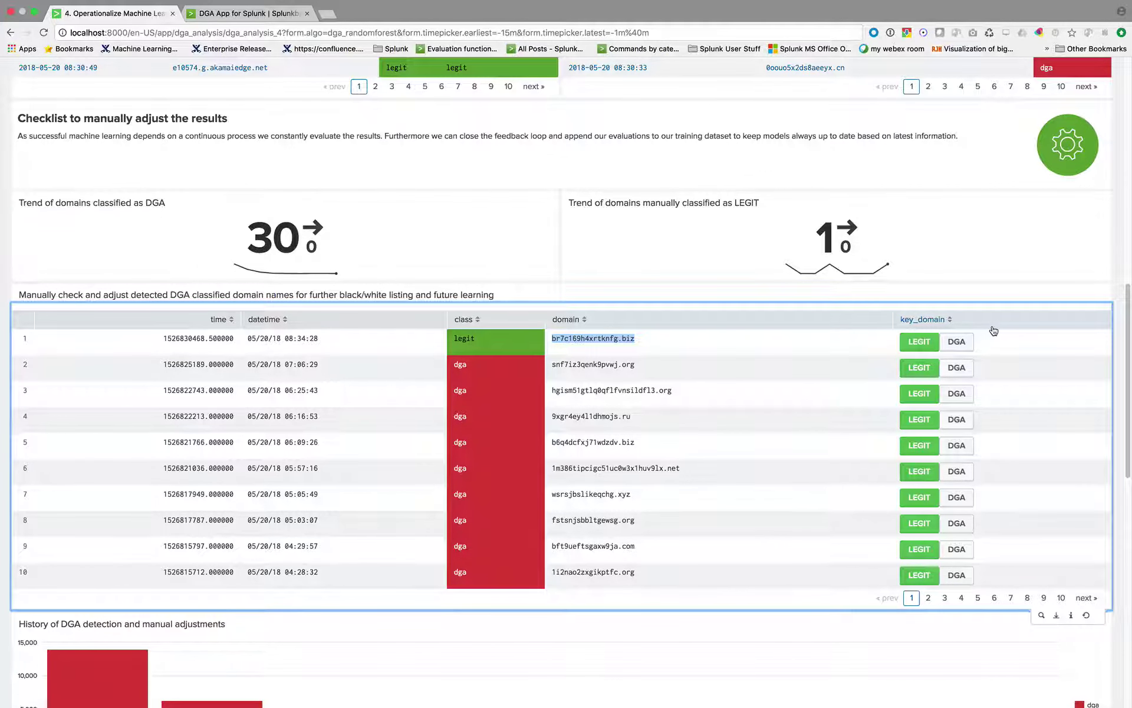
# Examine the history of DGA detections and manual adjustments and the workflow diagram of further ways to operationalize
pyautogui.scroll(-3, 923, 531)
pyautogui.scroll(-8, 923, 528)
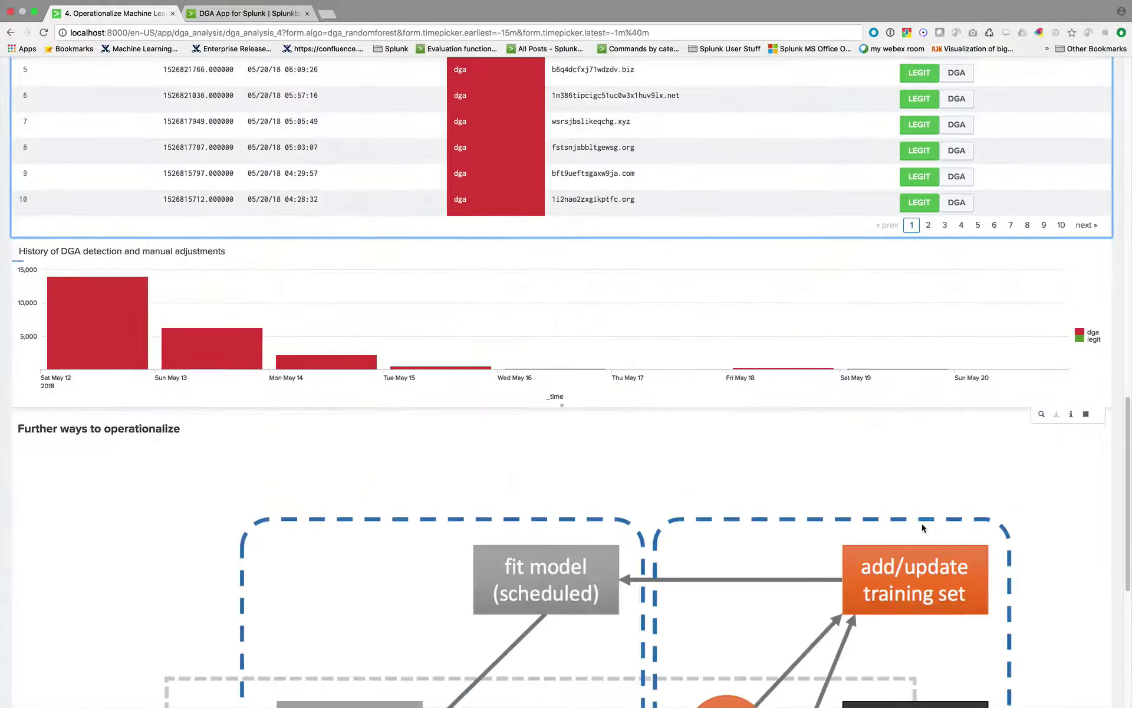